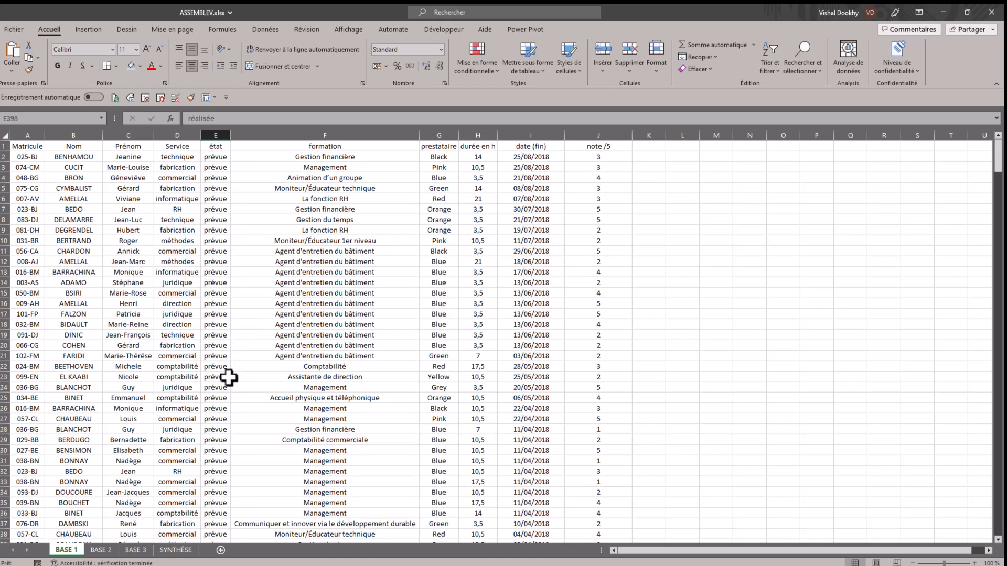
Step: Look over the data in sheets BASE 1, BASE 2 and BASE 3 and the header row of the SYNTHÈSE sheet
{"action": "left_click", "coordinate": [133, 326]}
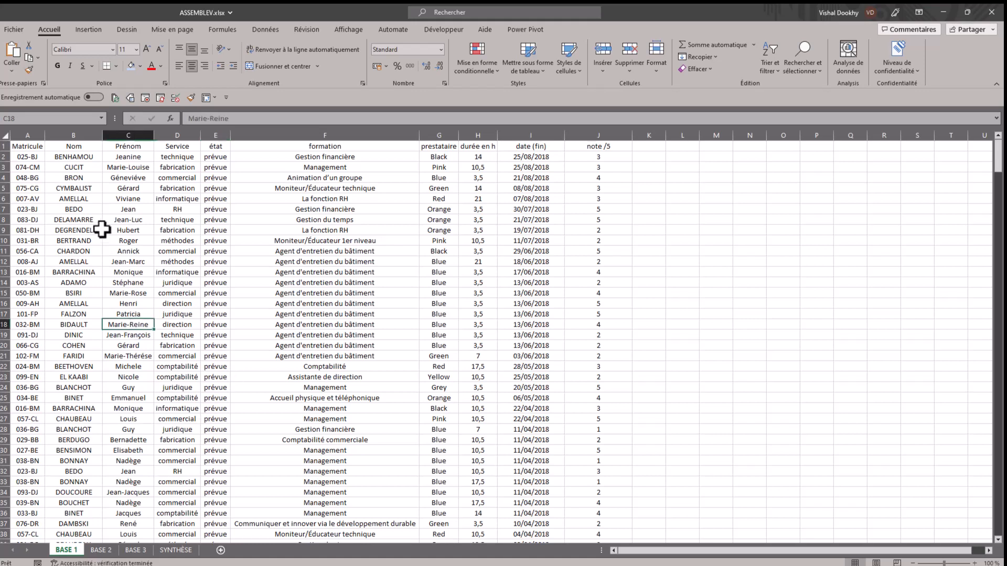
{"action": "left_click", "coordinate": [101, 551]}
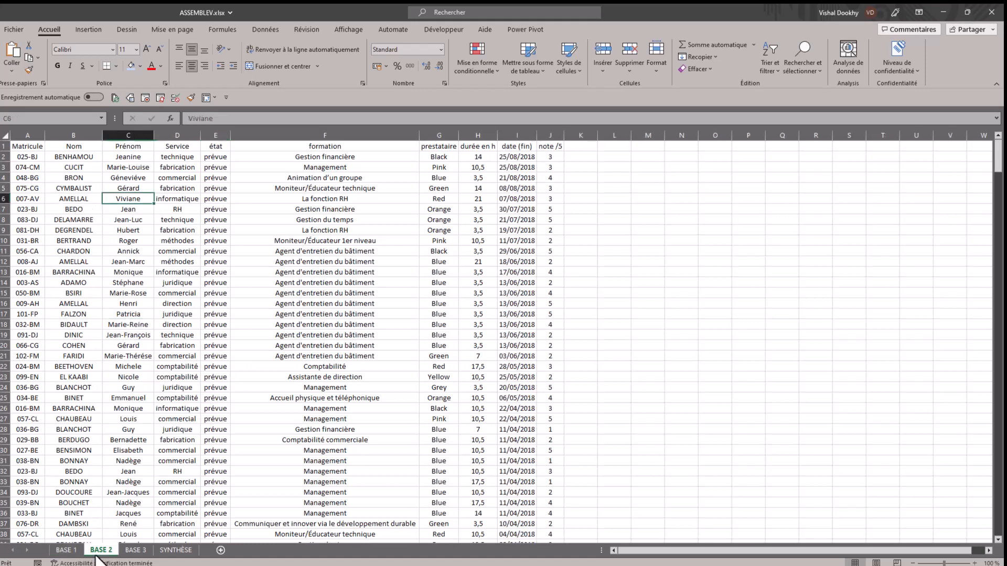
{"action": "left_click", "coordinate": [136, 550]}
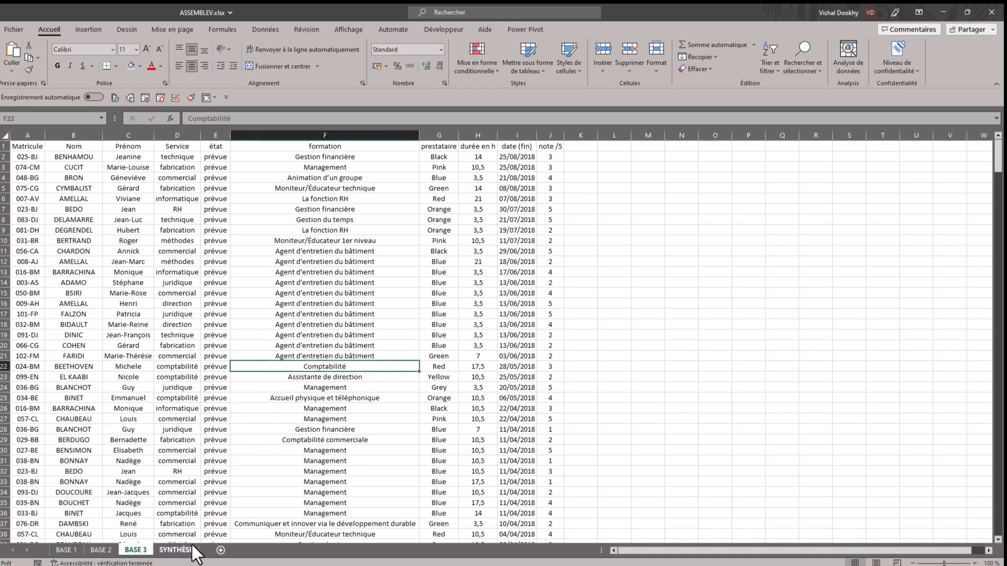
{"action": "left_click", "coordinate": [176, 550]}
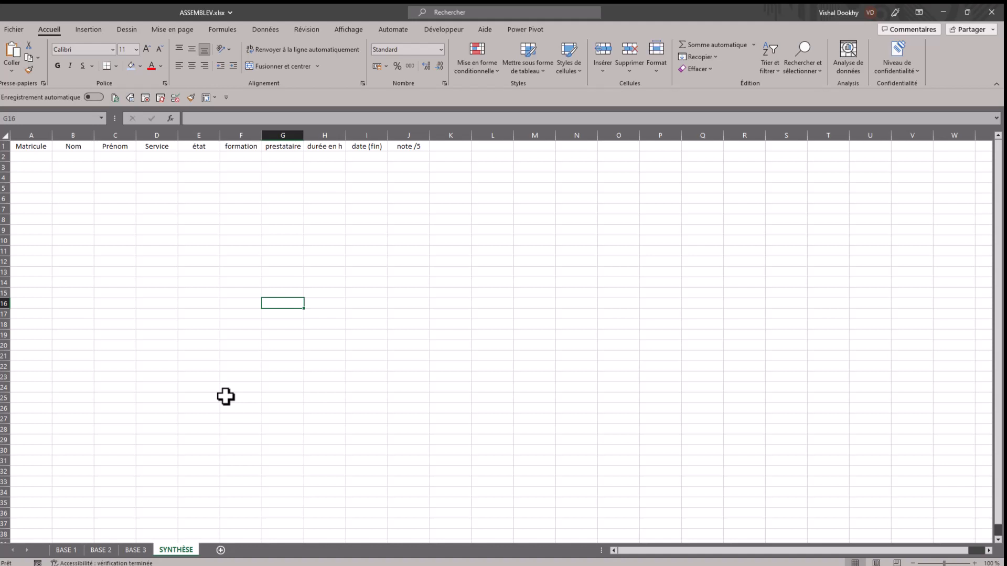
{"action": "left_click", "coordinate": [162, 232]}
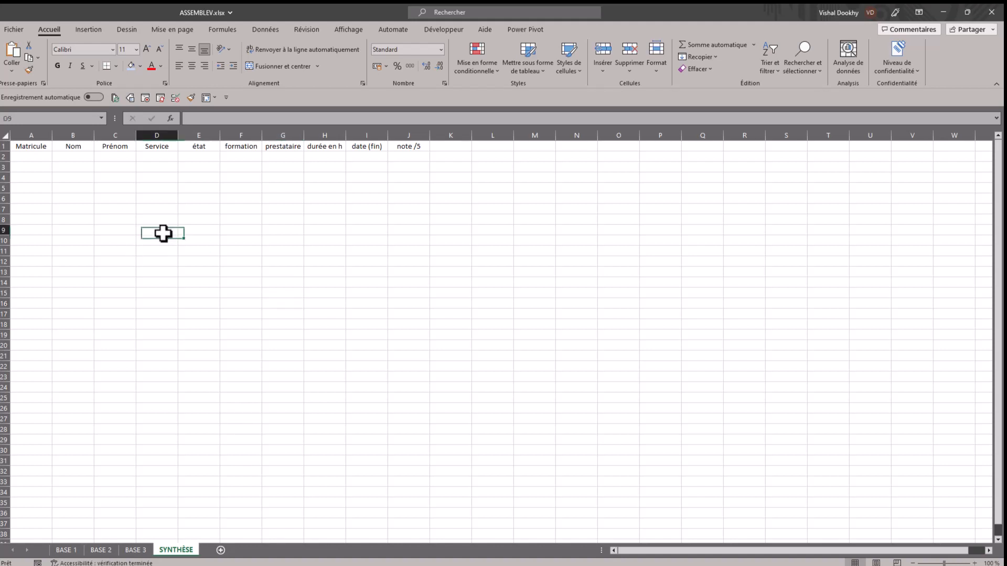
{"action": "left_click", "coordinate": [31, 148]}
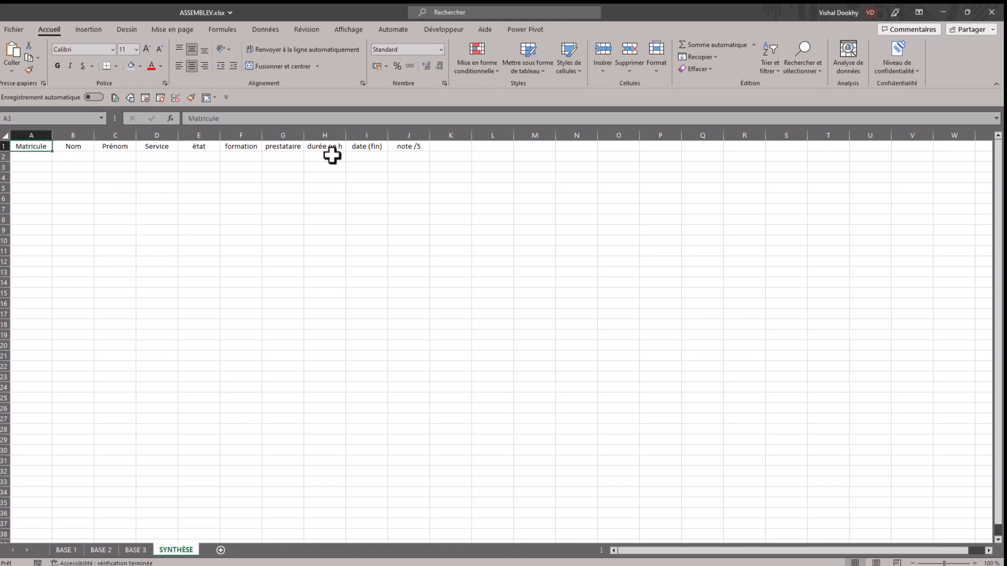
Step: Examine the BASE 1 records and compare the column headings in A1:J1 with those of the other BASE sheets
{"action": "left_click", "coordinate": [78, 551]}
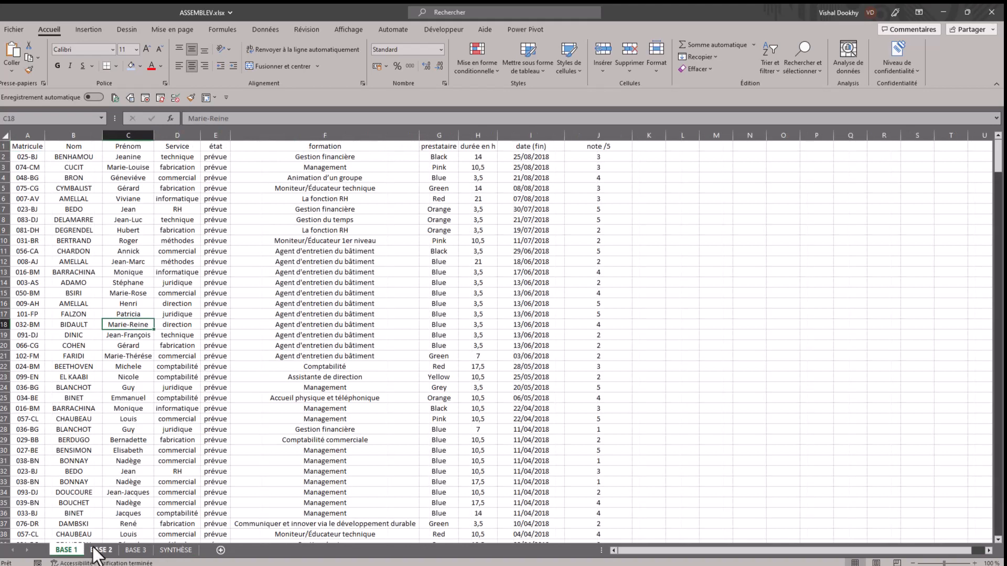
{"action": "left_click_drag", "start_coordinate": [40, 148], "coordinate": [628, 153]}
{"action": "left_click", "coordinate": [541, 264]}
{"action": "scroll", "coordinate": [336, 318], "scroll_direction": "down", "scroll_amount": 20}
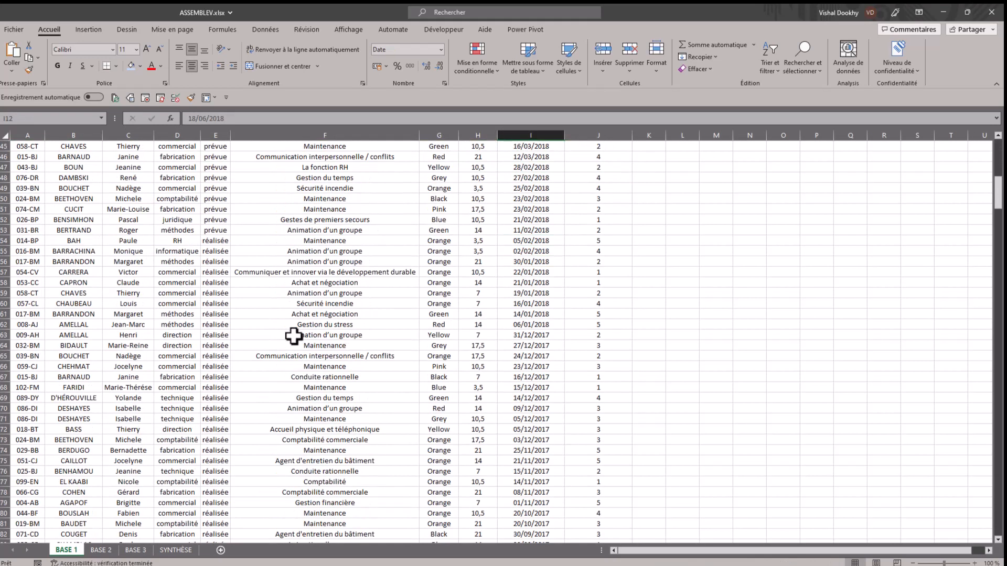
{"action": "scroll", "coordinate": [308, 383], "scroll_direction": "up", "scroll_amount": 20}
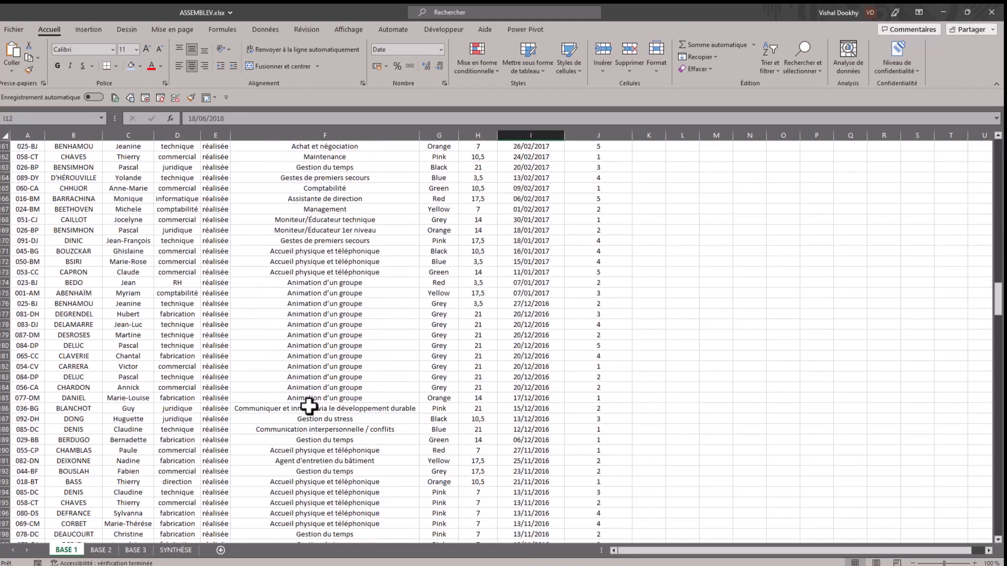
{"action": "left_click", "coordinate": [174, 418]}
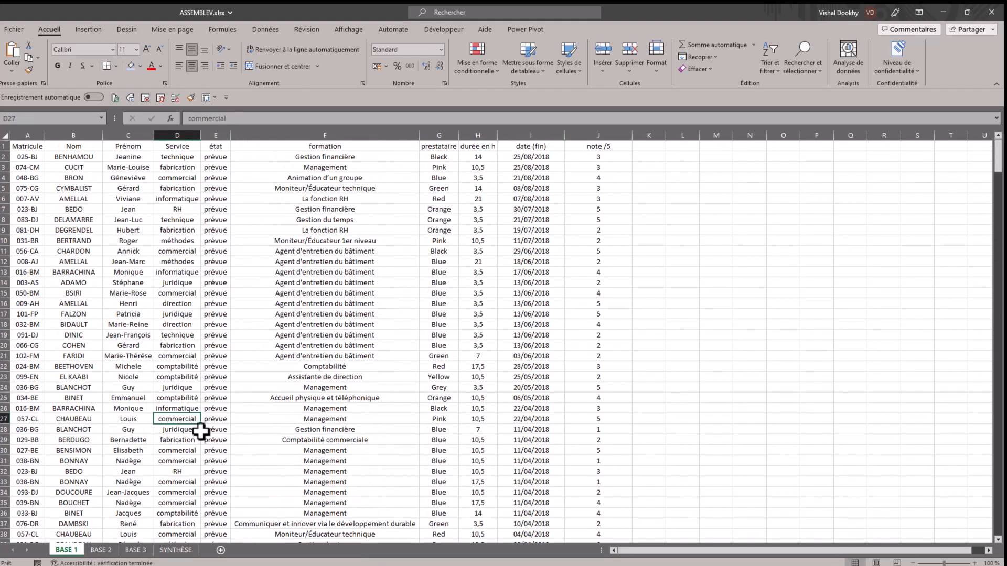
{"action": "left_click", "coordinate": [101, 551]}
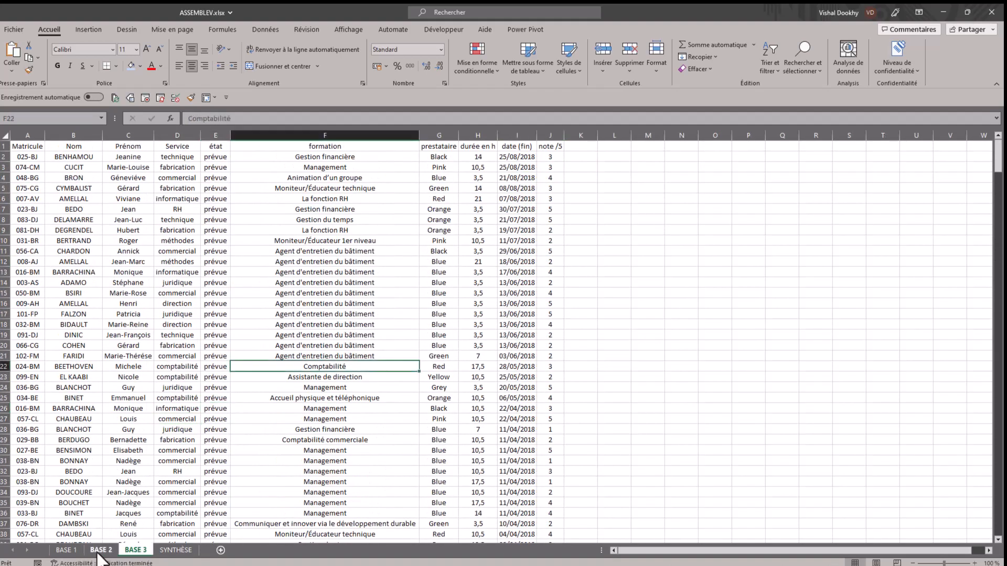
{"action": "left_click", "coordinate": [64, 550]}
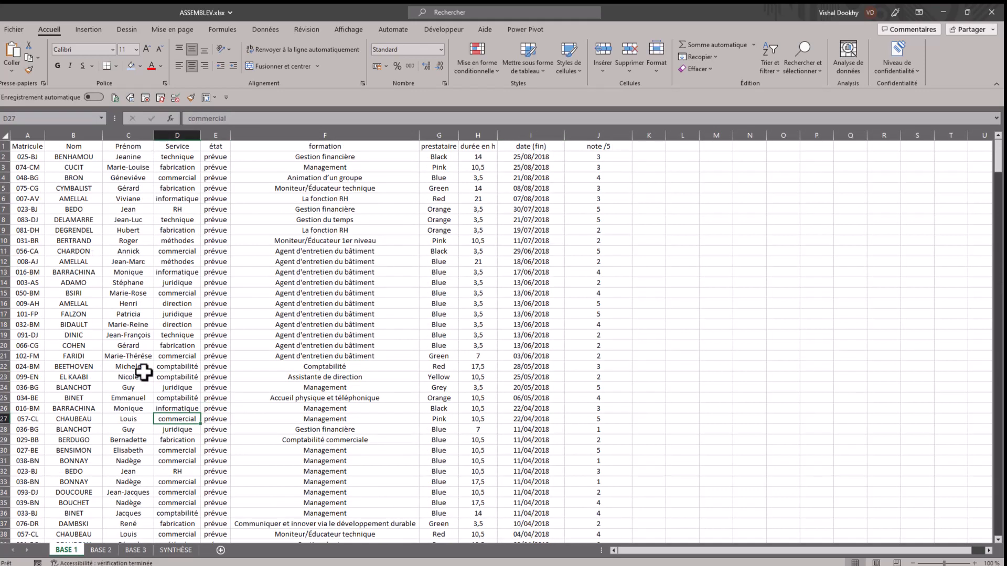
{"action": "left_click", "coordinate": [179, 303]}
{"action": "left_click_drag", "start_coordinate": [19, 146], "coordinate": [595, 150]}
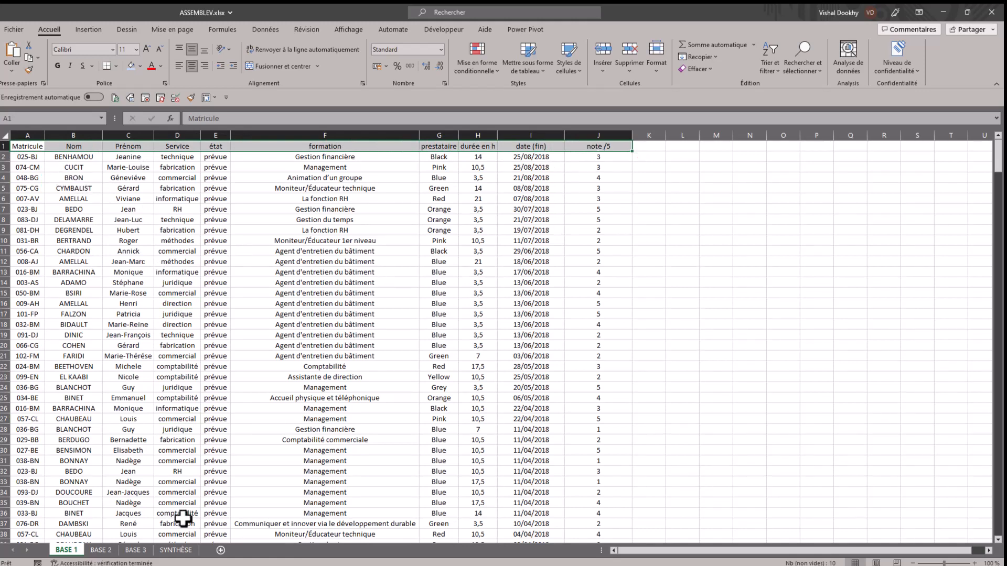
Step: Start an ASSEMB.V formula in cell A2 of the SYNTHÈSE sheet and open its function arguments with entries up to Array4
{"action": "left_click", "coordinate": [174, 551]}
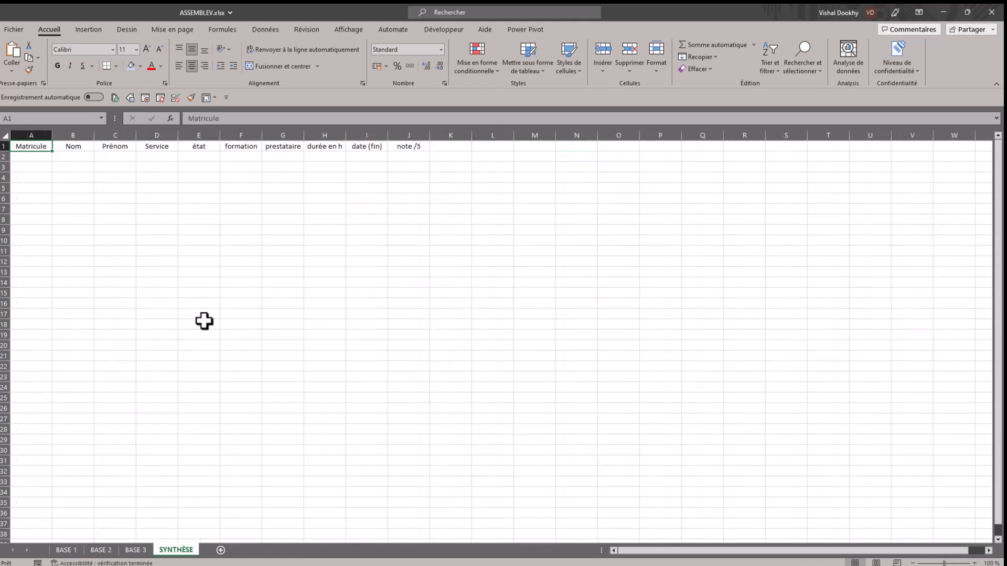
{"action": "left_click", "coordinate": [27, 157]}
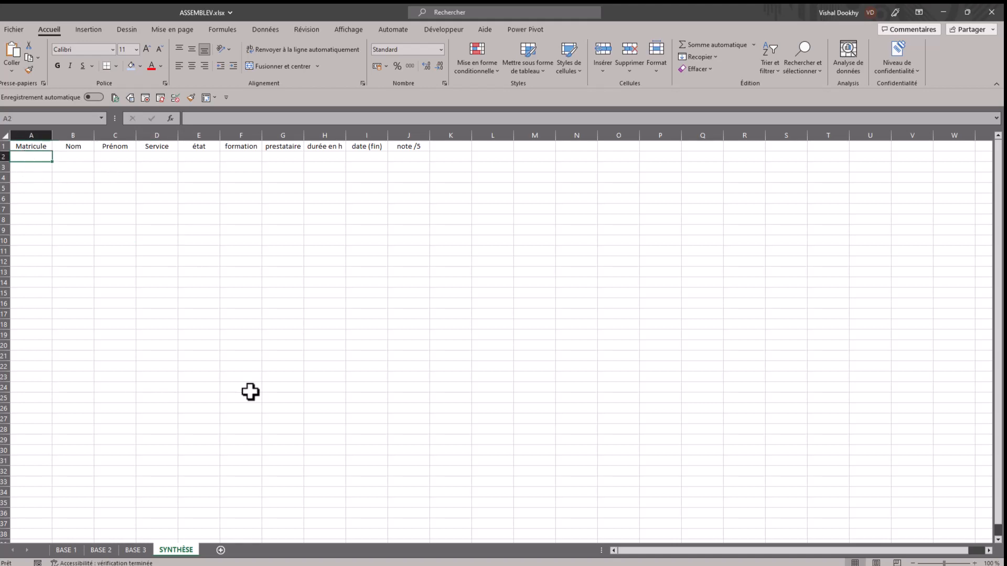
{"action": "type", "text": "=a"}
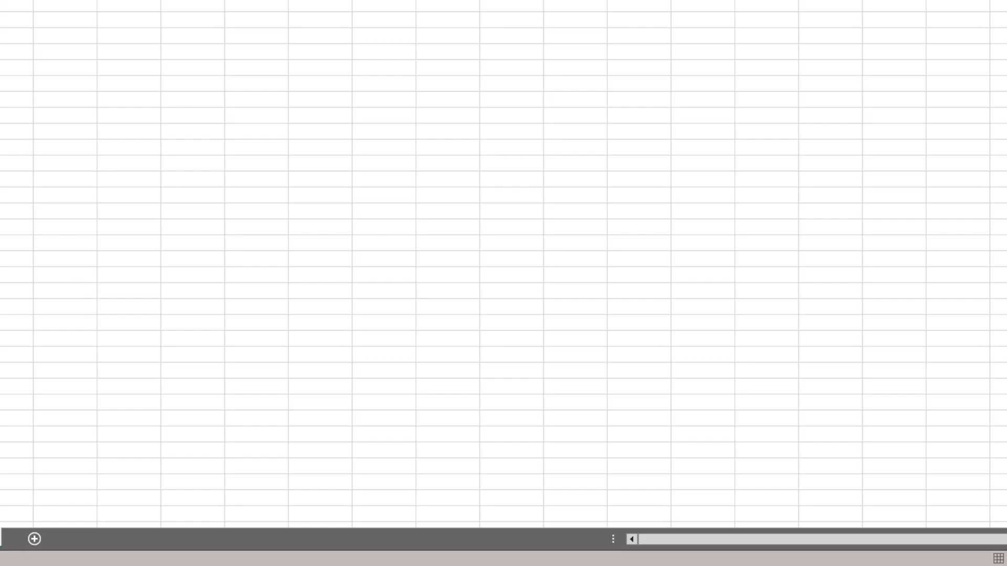
{"action": "key", "text": "ctrl+a"}
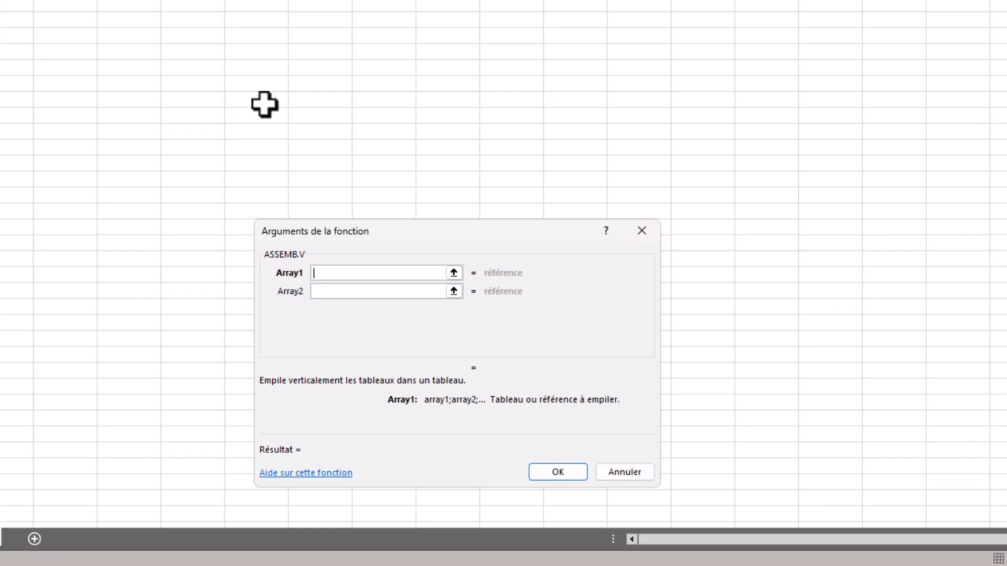
{"action": "left_click", "coordinate": [369, 289]}
{"action": "left_click", "coordinate": [383, 310]}
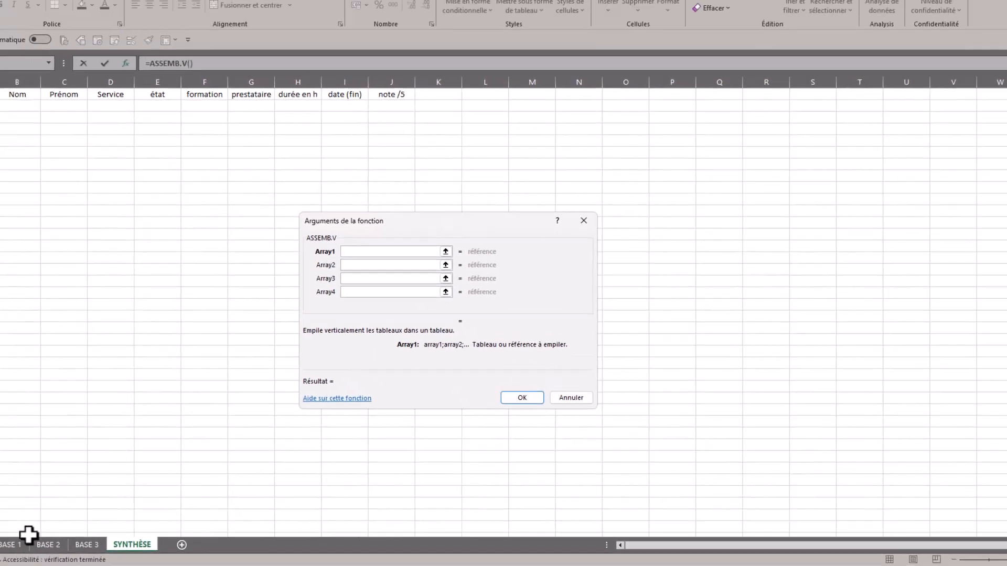
Step: Set Array1 to all the data rows of BASE 1 without the header, range A2:J415
{"action": "left_click", "coordinate": [79, 547]}
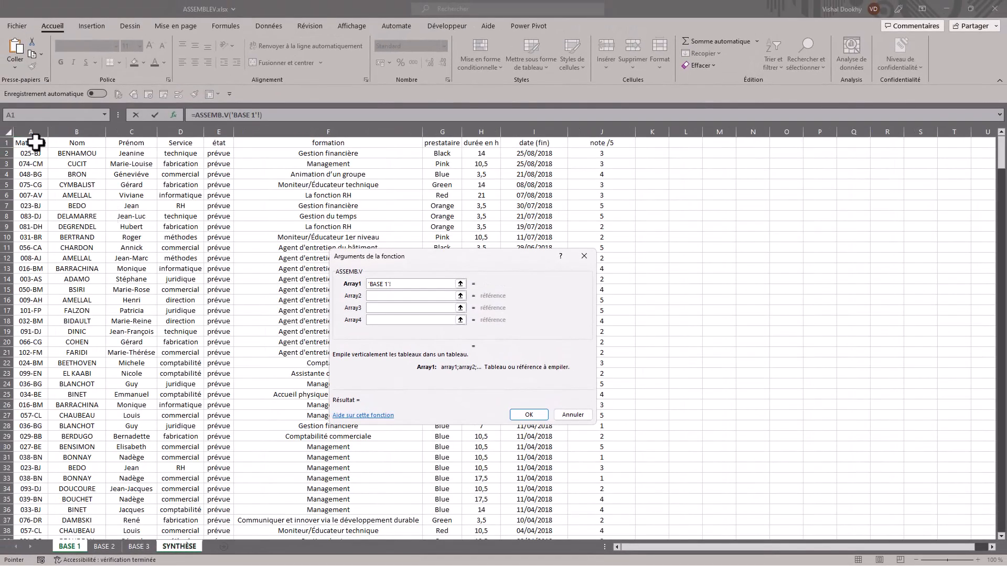
{"action": "left_click", "coordinate": [30, 153]}
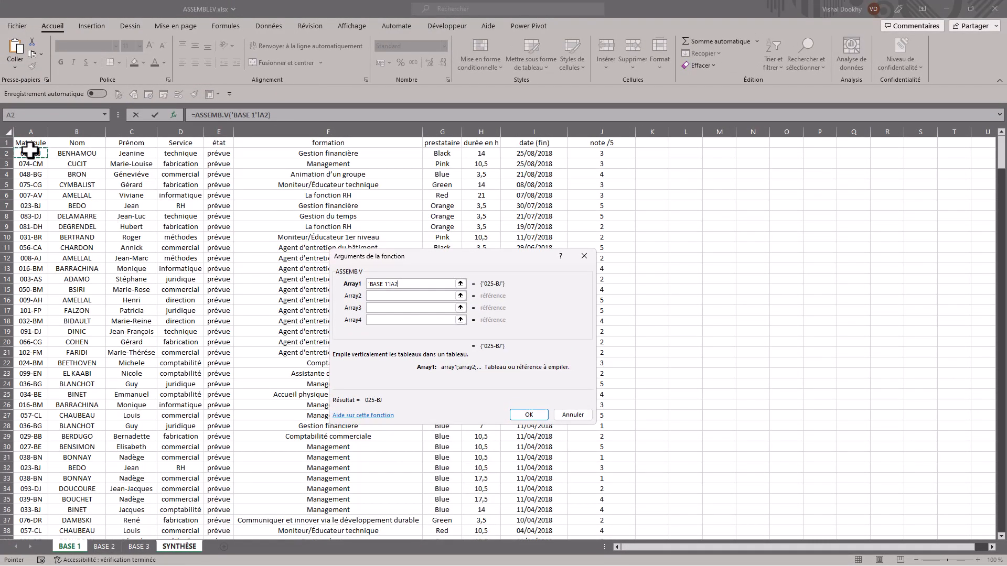
{"action": "key", "text": "ctrl+shift+Right"}
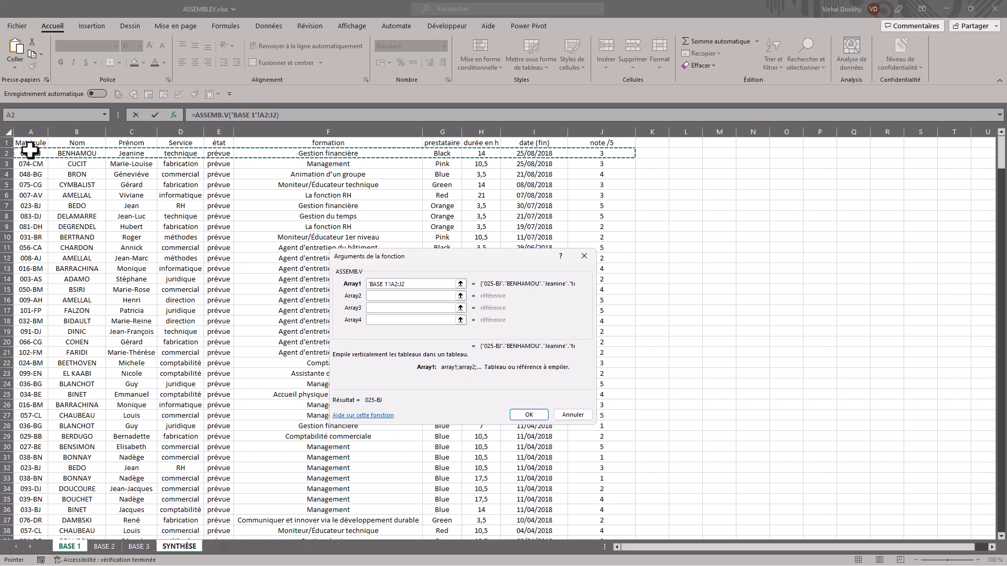
{"action": "key", "text": "ctrl+shift+Down"}
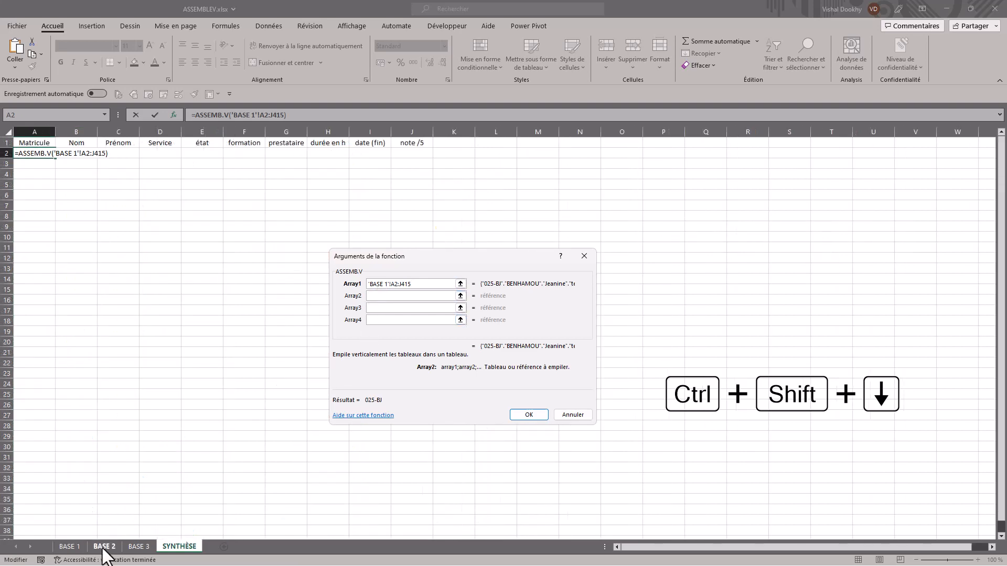
Step: Set Array2 to all the data rows of BASE 2 without the header, range A2:J365
{"action": "left_click", "coordinate": [104, 546]}
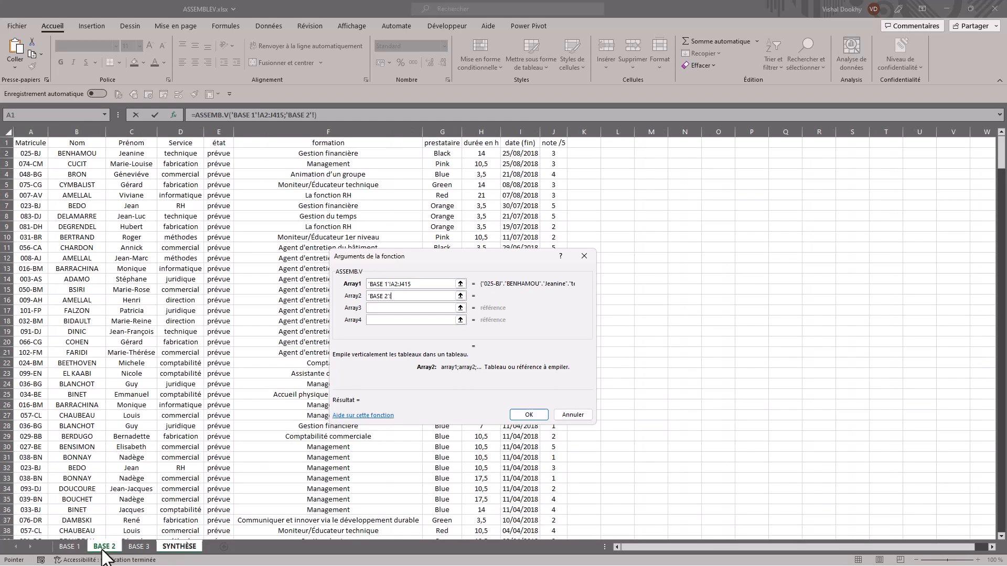
{"action": "left_click", "coordinate": [37, 152]}
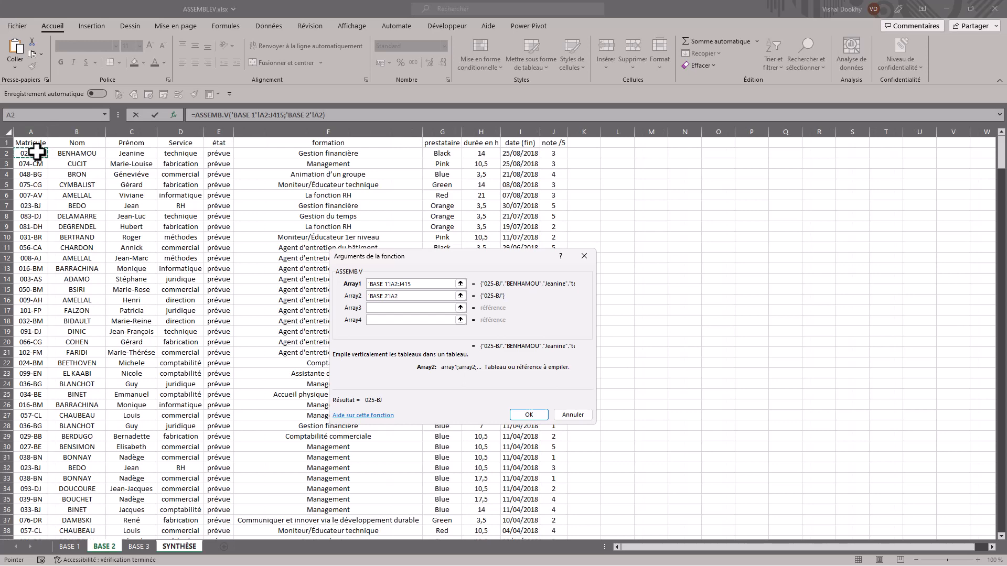
{"action": "key", "text": "ctrl+shift+Right"}
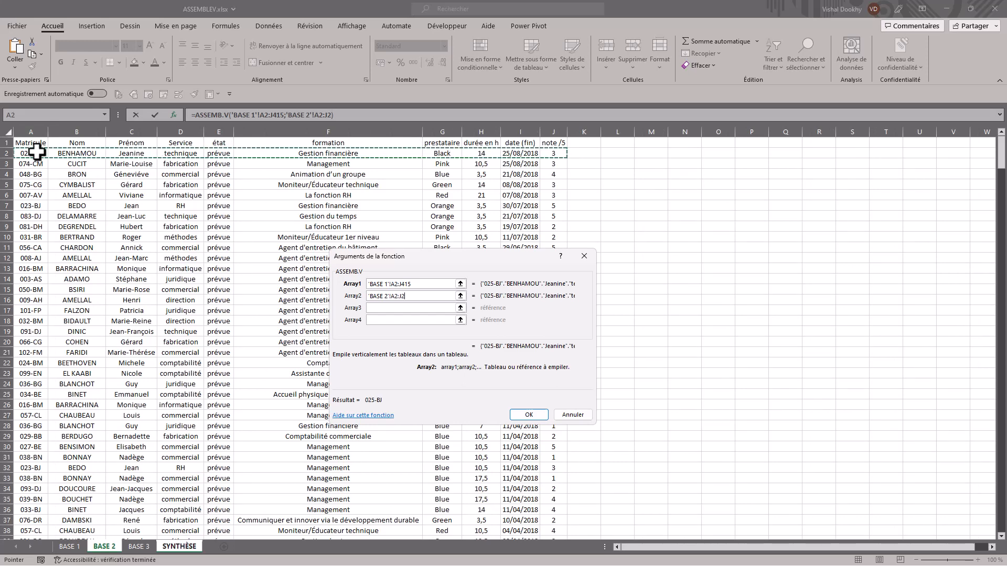
{"action": "key", "text": "ctrl+shift+Down"}
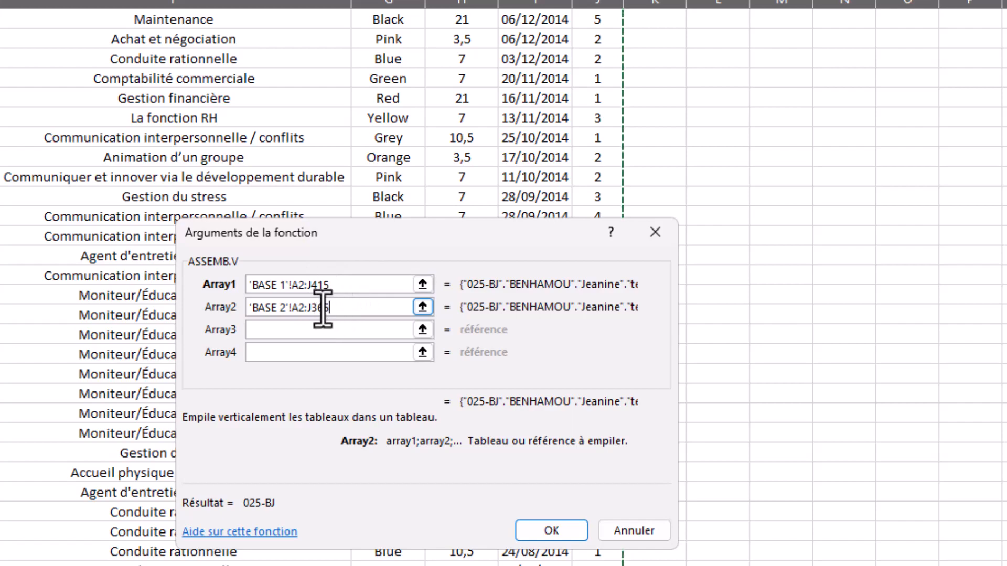
Step: Set Array3 to the BASE 3 data range A2:J408 and confirm the ASSEMB.V formula
{"action": "left_click", "coordinate": [326, 330]}
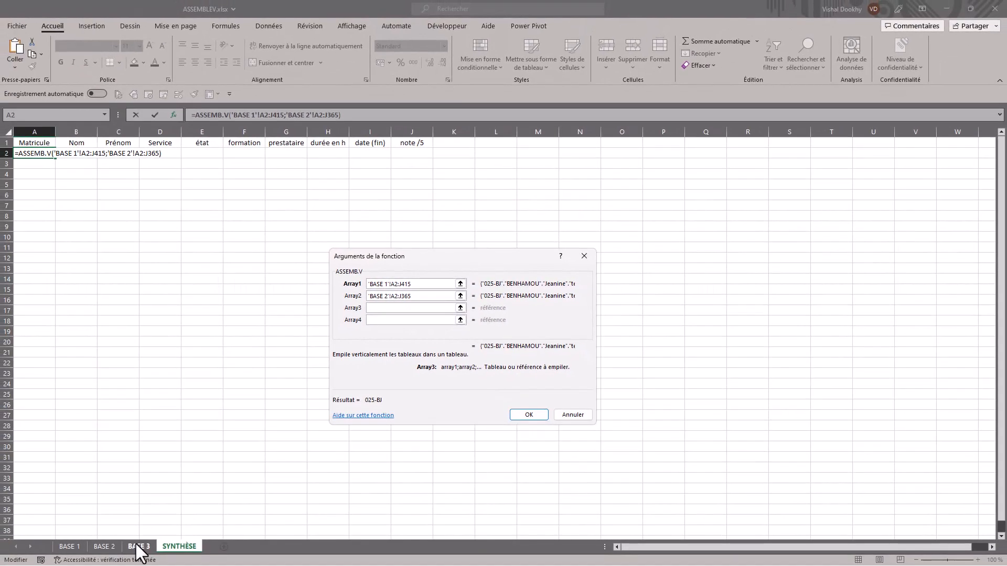
{"action": "left_click", "coordinate": [138, 546]}
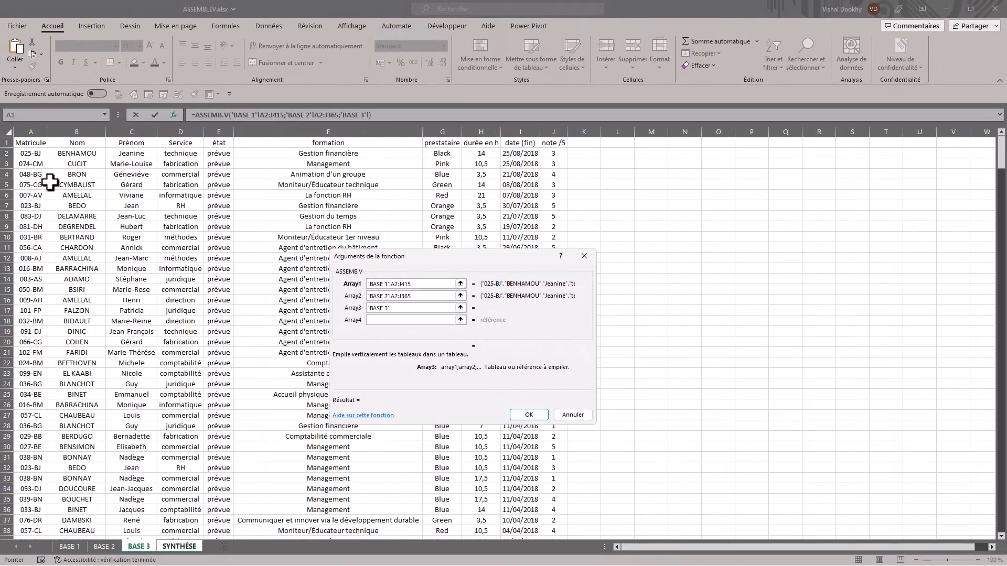
{"action": "left_click", "coordinate": [35, 155]}
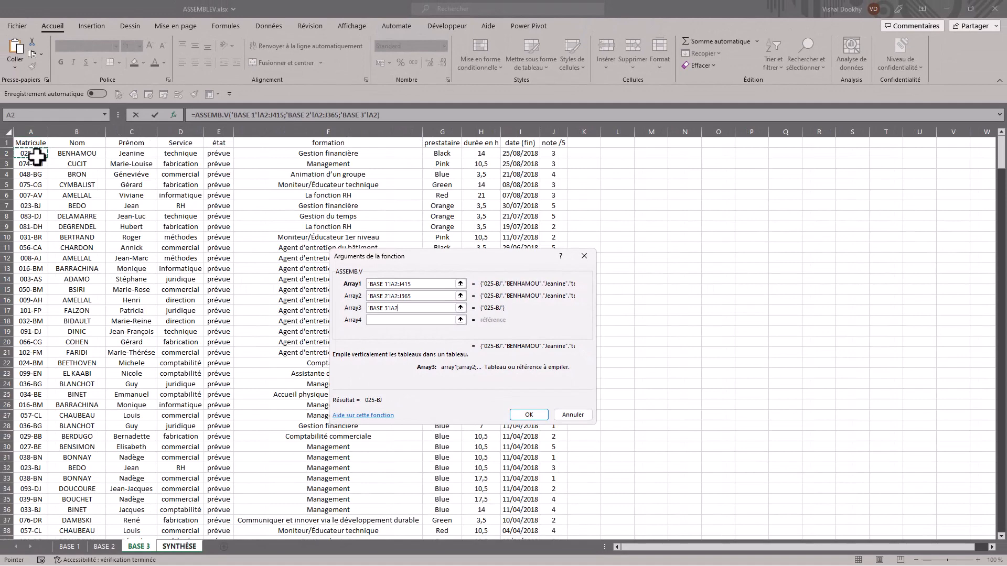
{"action": "key", "text": "ctrl+shift+Right"}
{"action": "key", "text": "ctrl+shift+Down"}
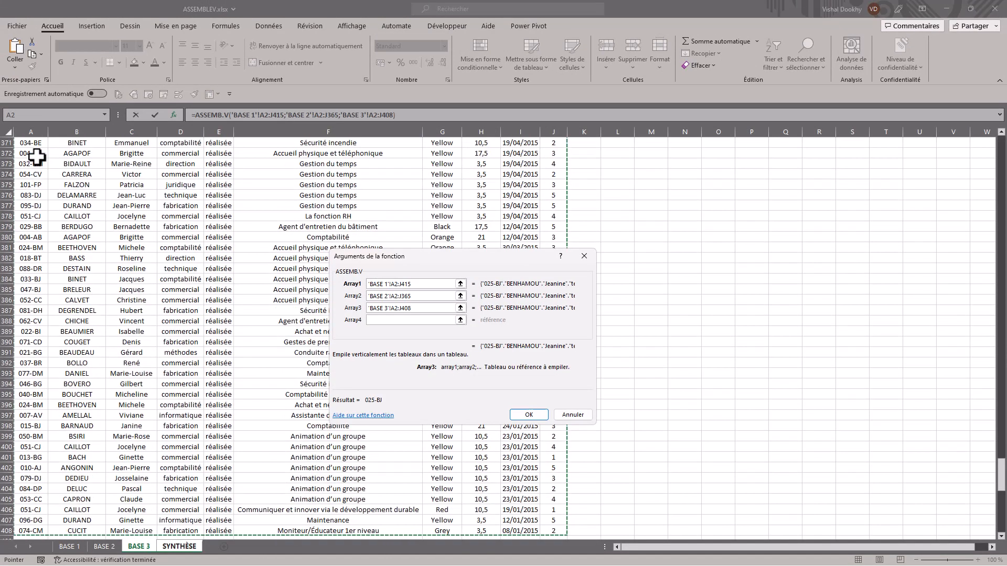
{"action": "left_click", "coordinate": [520, 418]}
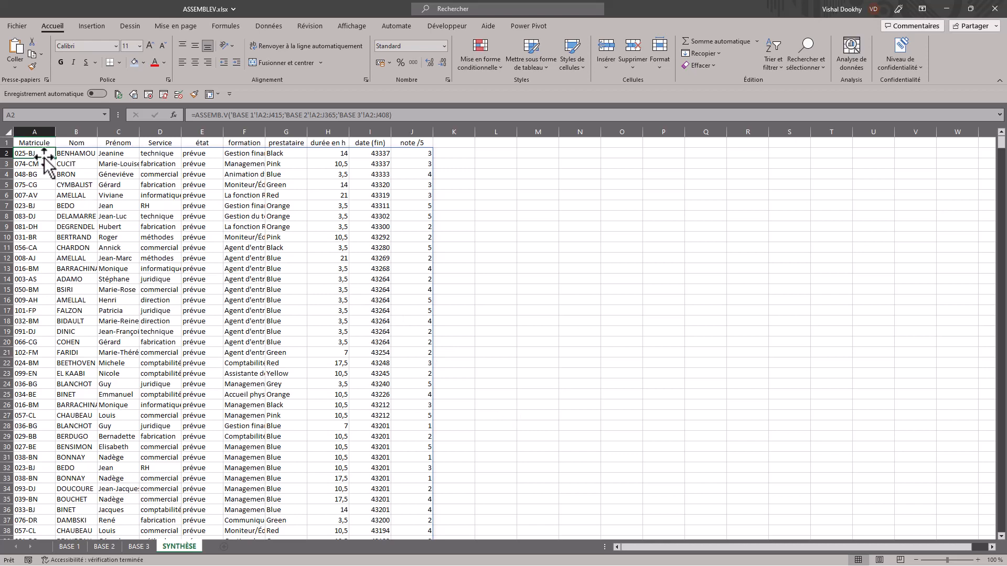
Step: Apply the short date format (Date courte) to the date (fin) column I of the SYNTHÈSE sheet
{"action": "scroll", "coordinate": [386, 336], "scroll_direction": "down", "scroll_amount": 7}
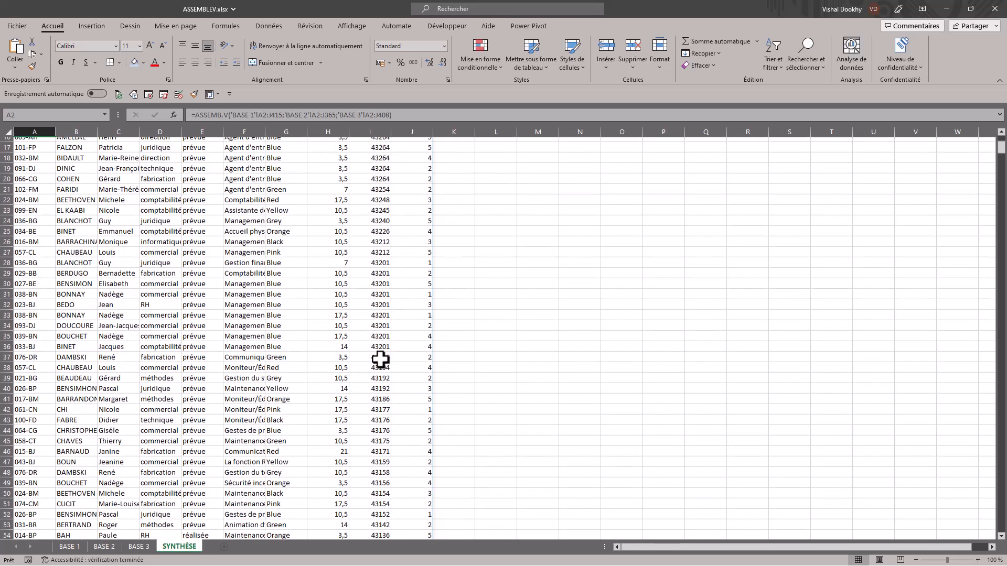
{"action": "scroll", "coordinate": [394, 412], "scroll_direction": "up", "scroll_amount": 7}
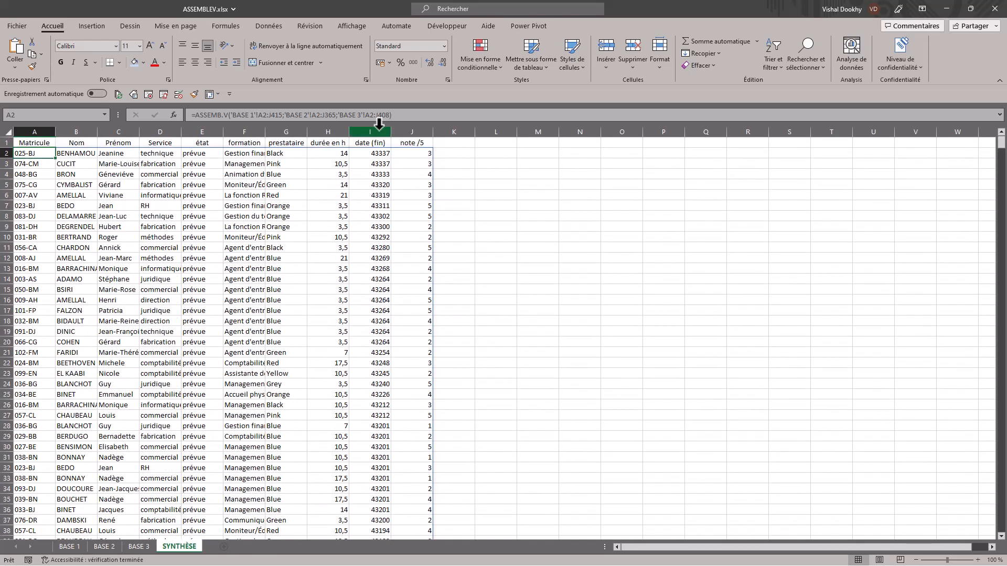
{"action": "left_click", "coordinate": [376, 131]}
{"action": "left_click", "coordinate": [444, 46]}
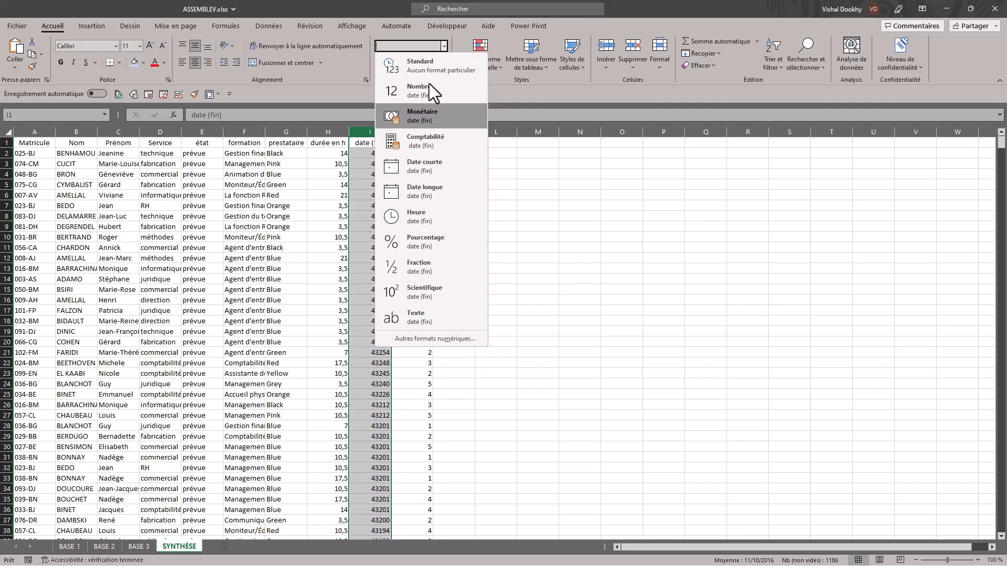
{"action": "left_click", "coordinate": [441, 166]}
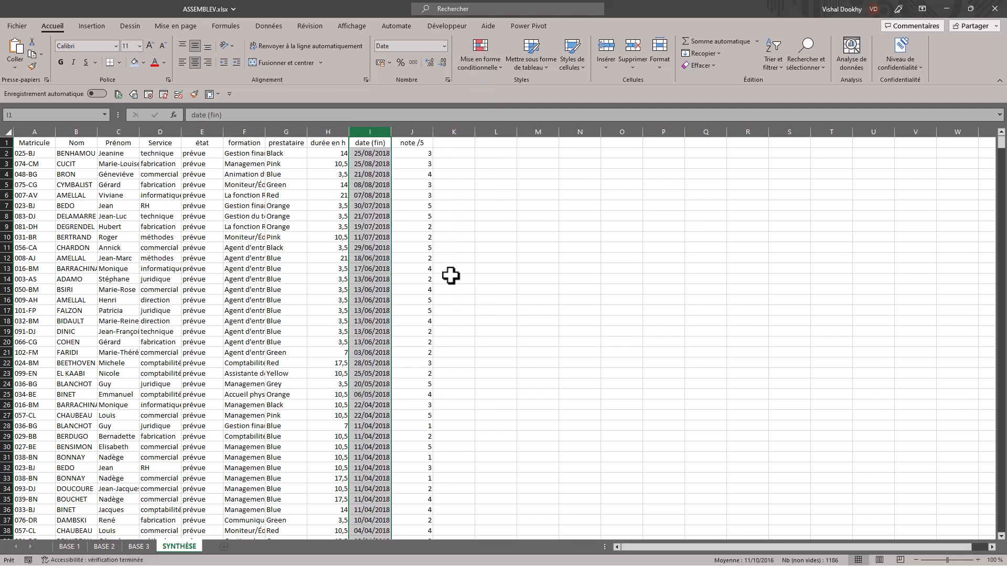
Step: Look through the combined records in the SYNTHÈSE sheet, checking where one base's data follows another
{"action": "left_click", "coordinate": [511, 311]}
{"action": "scroll", "coordinate": [213, 310], "scroll_direction": "down", "scroll_amount": 7}
{"action": "scroll", "coordinate": [214, 310], "scroll_direction": "up", "scroll_amount": 7}
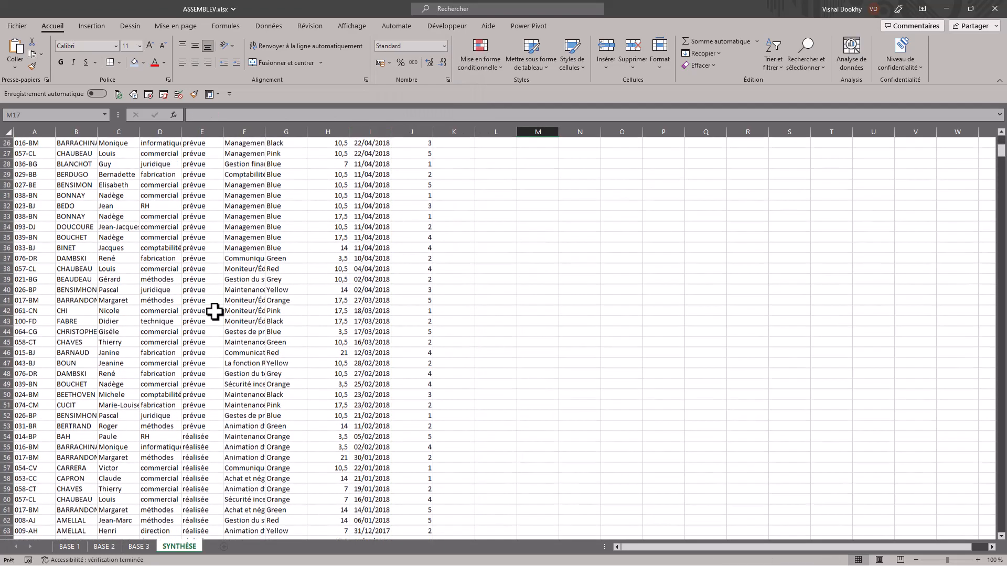
{"action": "left_click", "coordinate": [35, 153]}
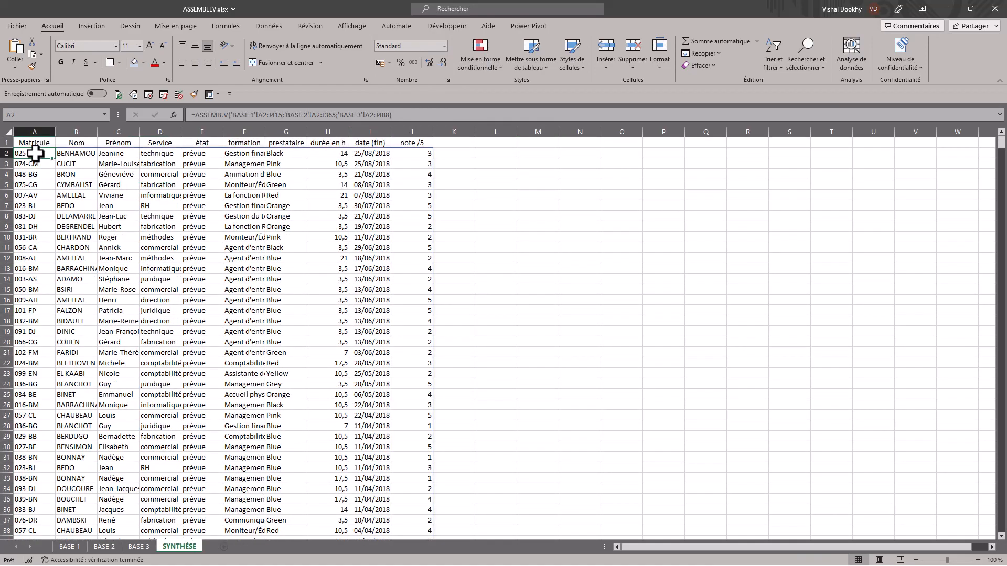
{"action": "scroll", "coordinate": [113, 267], "scroll_direction": "down", "scroll_amount": 17}
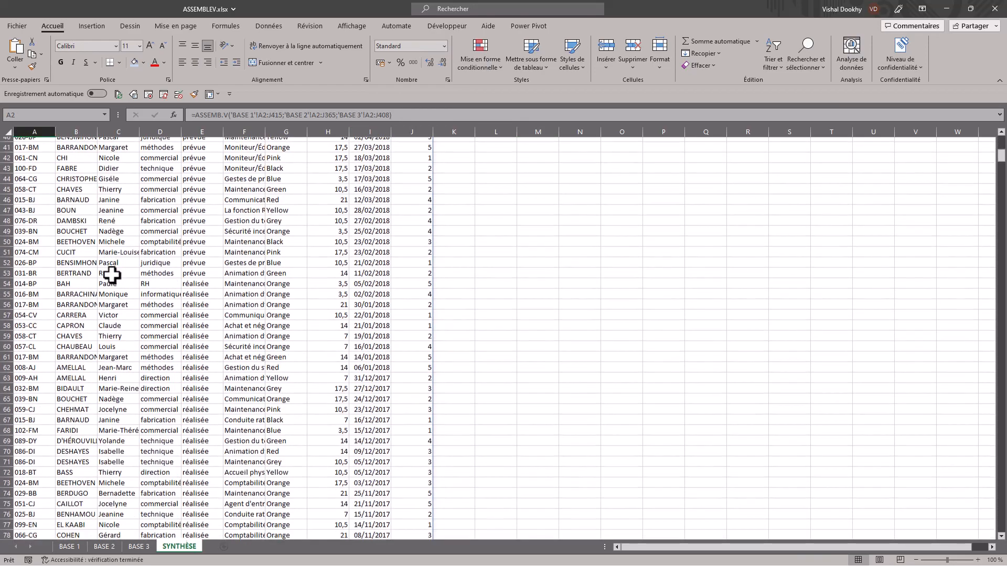
{"action": "scroll", "coordinate": [109, 281], "scroll_direction": "down", "scroll_amount": 20}
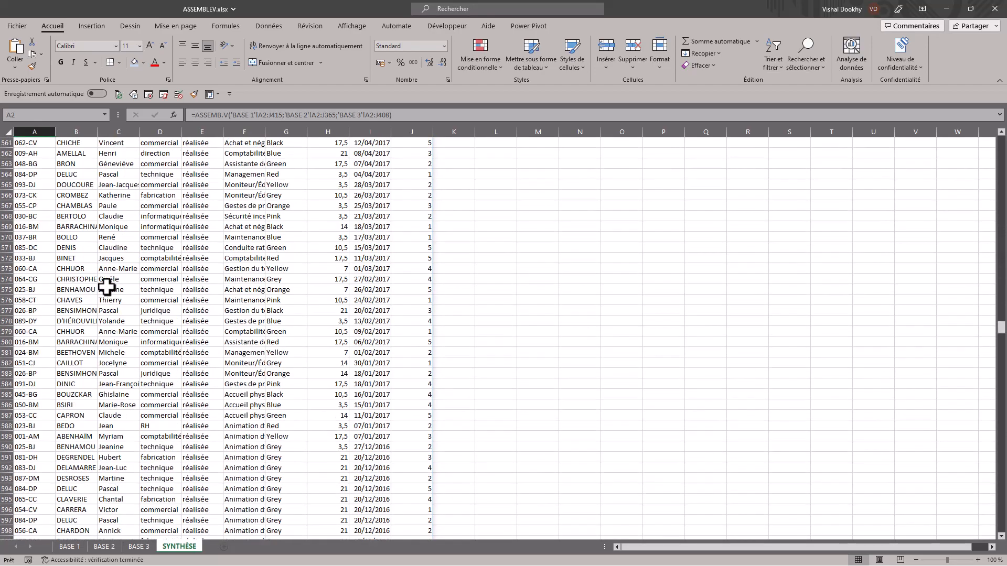
{"action": "scroll", "coordinate": [107, 287], "scroll_direction": "down", "scroll_amount": 20}
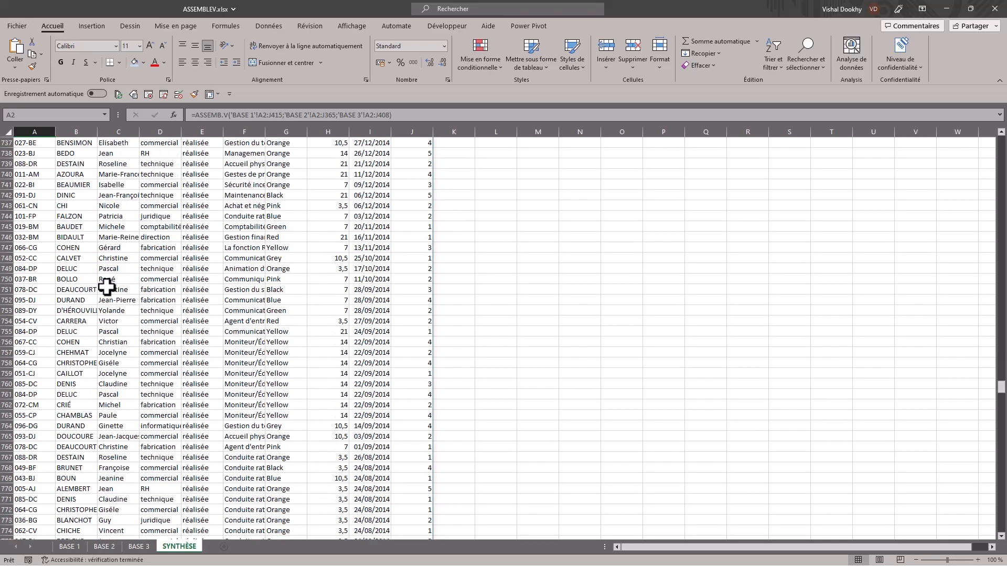
{"action": "scroll", "coordinate": [106, 286], "scroll_direction": "down", "scroll_amount": 20}
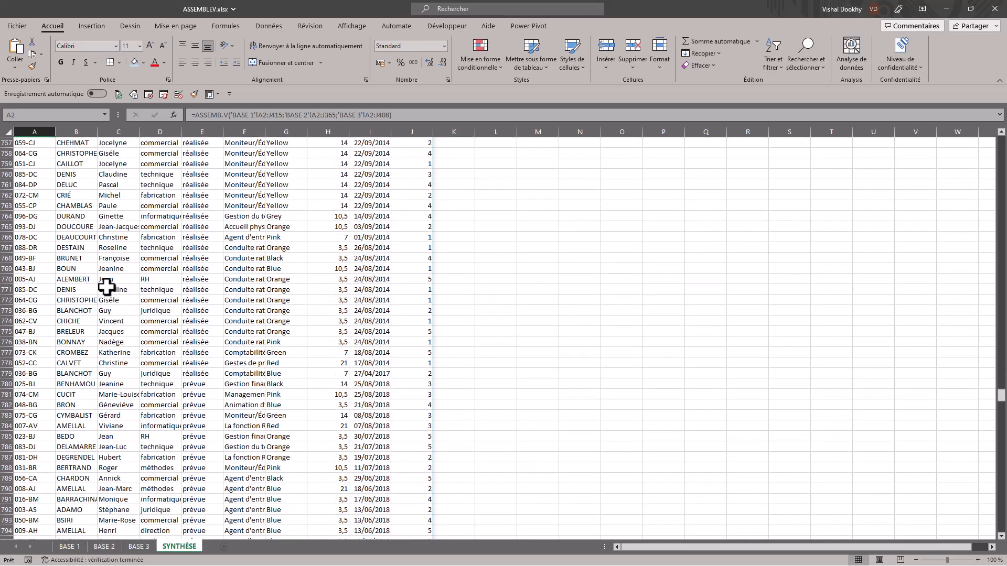
{"action": "scroll", "coordinate": [107, 286], "scroll_direction": "up", "scroll_amount": 20}
{"action": "scroll", "coordinate": [236, 241], "scroll_direction": "up", "scroll_amount": 4}
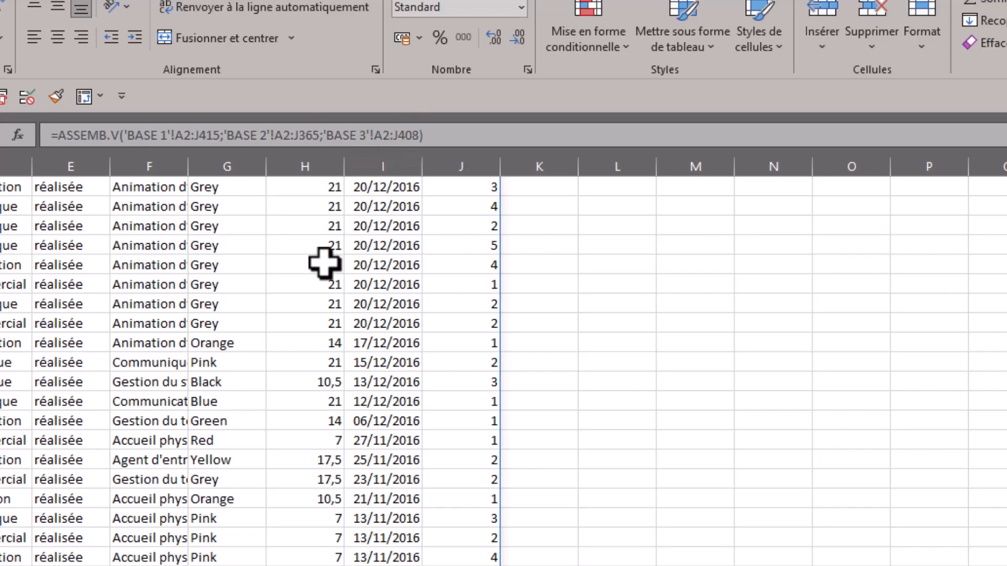
{"action": "scroll", "coordinate": [325, 264], "scroll_direction": "up", "scroll_amount": 20}
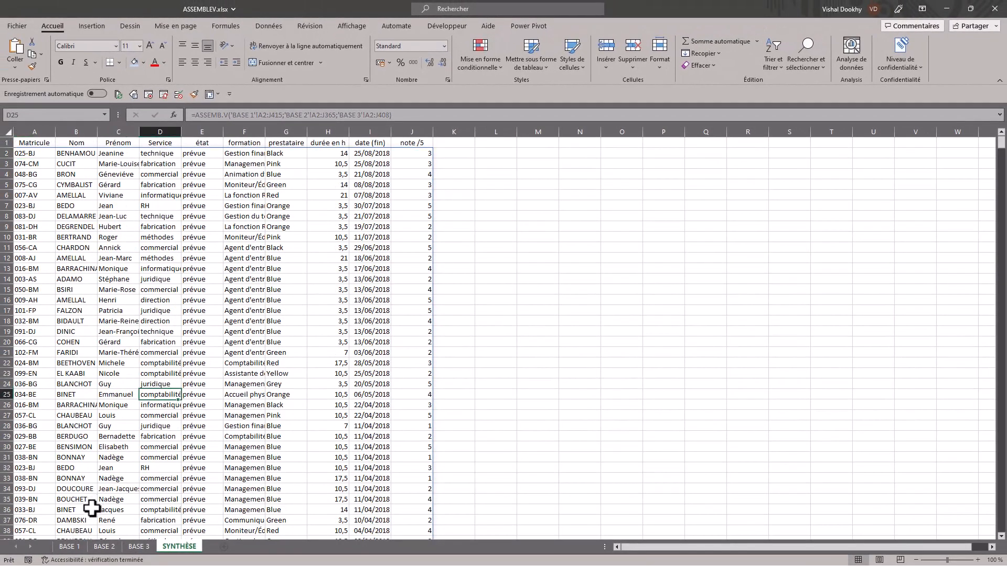
Step: Examine the end of the records in the BASE 1 sheet and the empty rows below them
{"action": "left_click", "coordinate": [78, 546]}
{"action": "scroll", "coordinate": [147, 341], "scroll_direction": "down", "scroll_amount": 10}
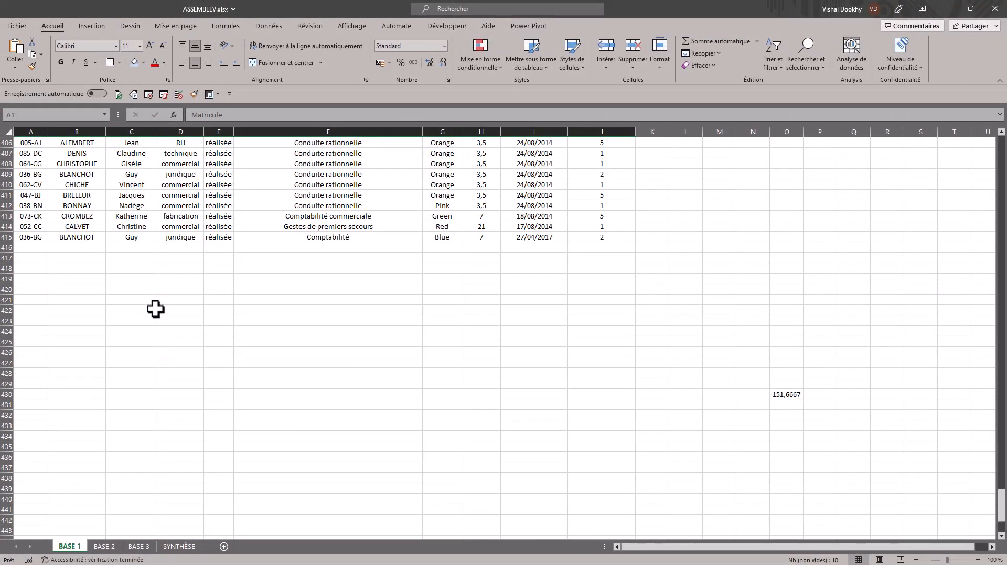
{"action": "scroll", "coordinate": [156, 309], "scroll_direction": "up", "scroll_amount": 19}
{"action": "scroll", "coordinate": [155, 309], "scroll_direction": "down", "scroll_amount": 13}
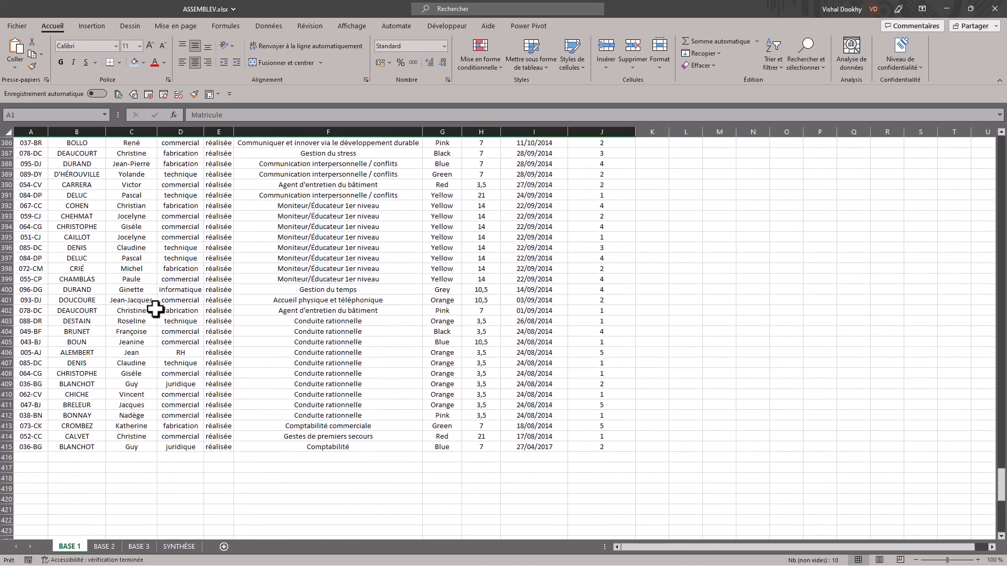
{"action": "scroll", "coordinate": [155, 310], "scroll_direction": "down", "scroll_amount": 5}
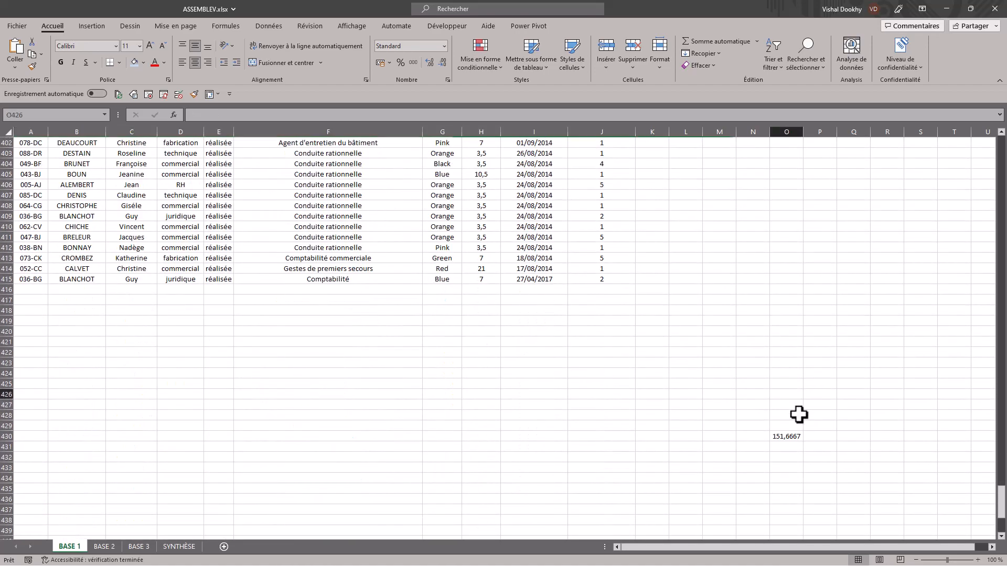
{"action": "left_click_drag", "start_coordinate": [786, 394], "coordinate": [792, 446]}
{"action": "scroll", "coordinate": [678, 438], "scroll_direction": "up", "scroll_amount": 20}
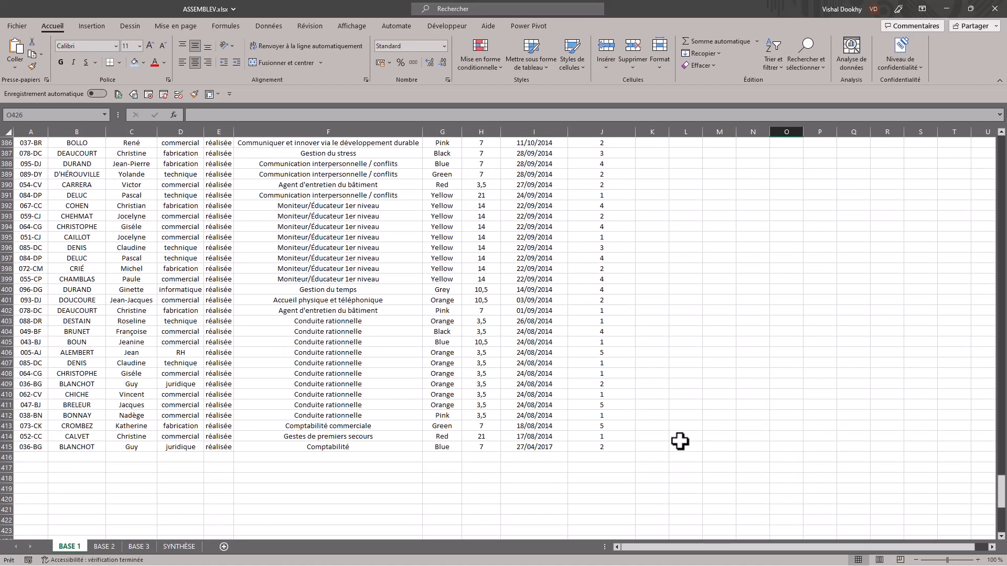
{"action": "scroll", "coordinate": [78, 372], "scroll_direction": "down", "scroll_amount": 9}
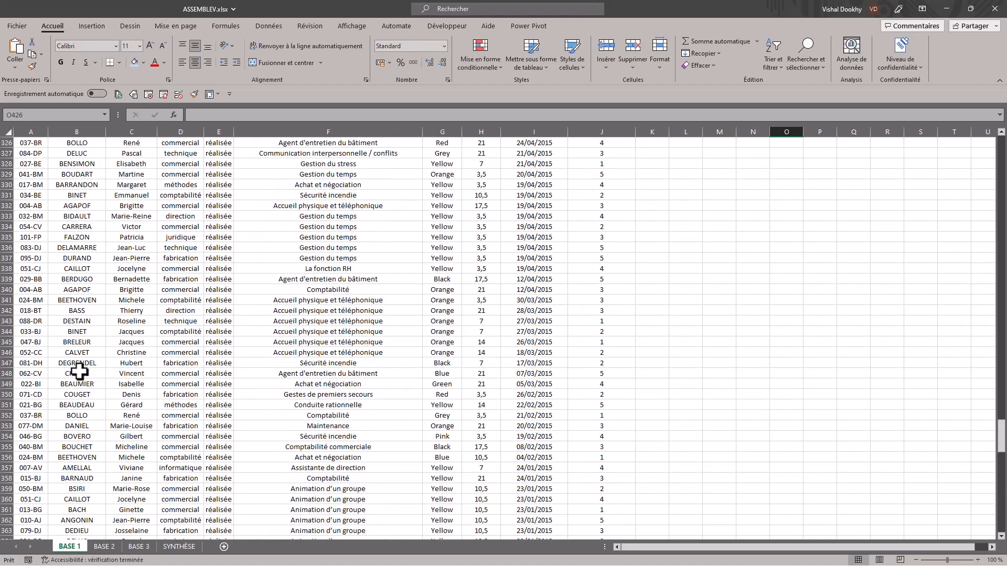
{"action": "scroll", "coordinate": [79, 371], "scroll_direction": "down", "scroll_amount": 4}
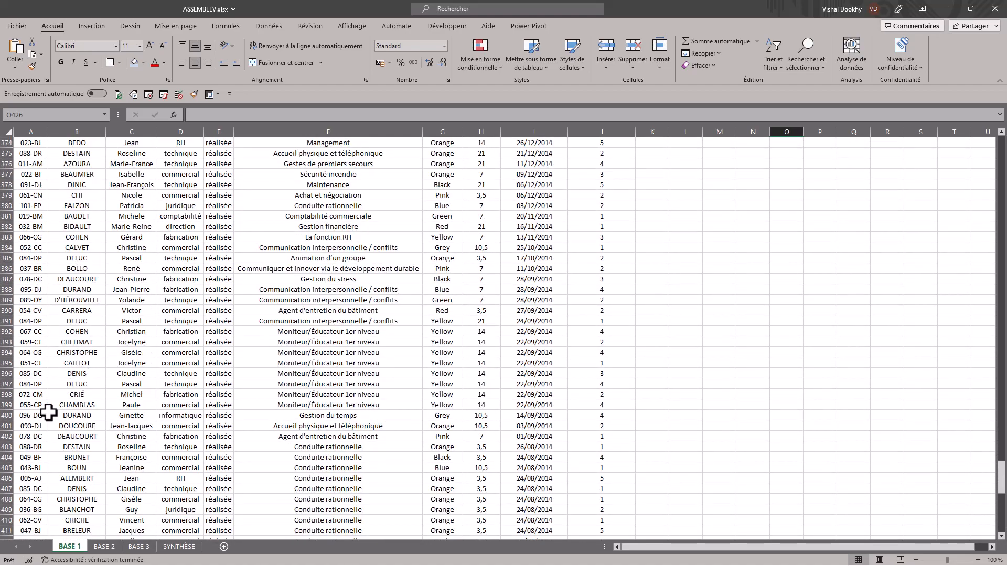
{"action": "left_click", "coordinate": [64, 416]}
{"action": "scroll", "coordinate": [95, 472], "scroll_direction": "down", "scroll_amount": 4}
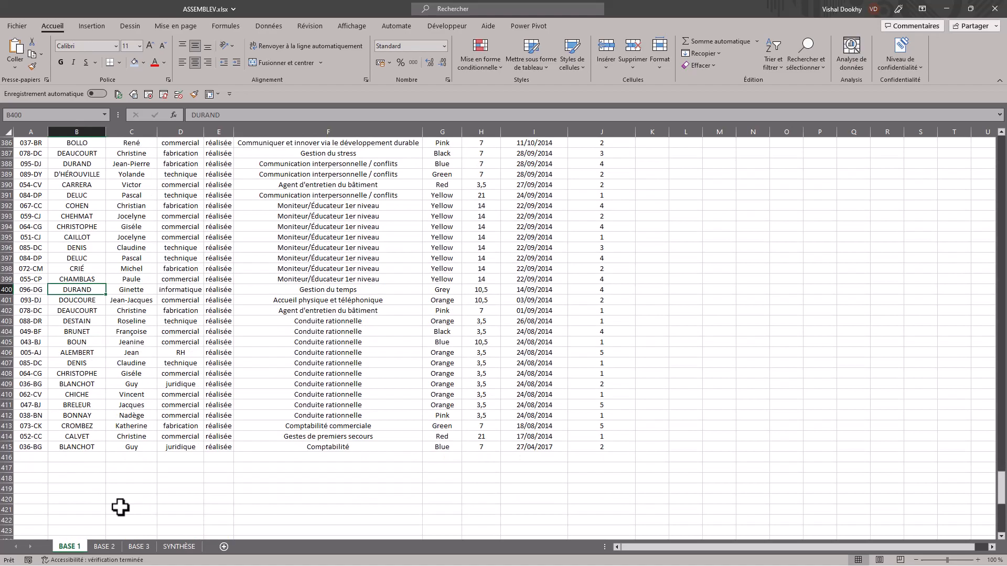
Step: Return to the SYNTHÈSE sheet and extend Array1 of the ASSEMB.V formula in A2 to 'BASE 1'!A2:J2000
{"action": "left_click", "coordinate": [137, 547]}
{"action": "left_click", "coordinate": [176, 547]}
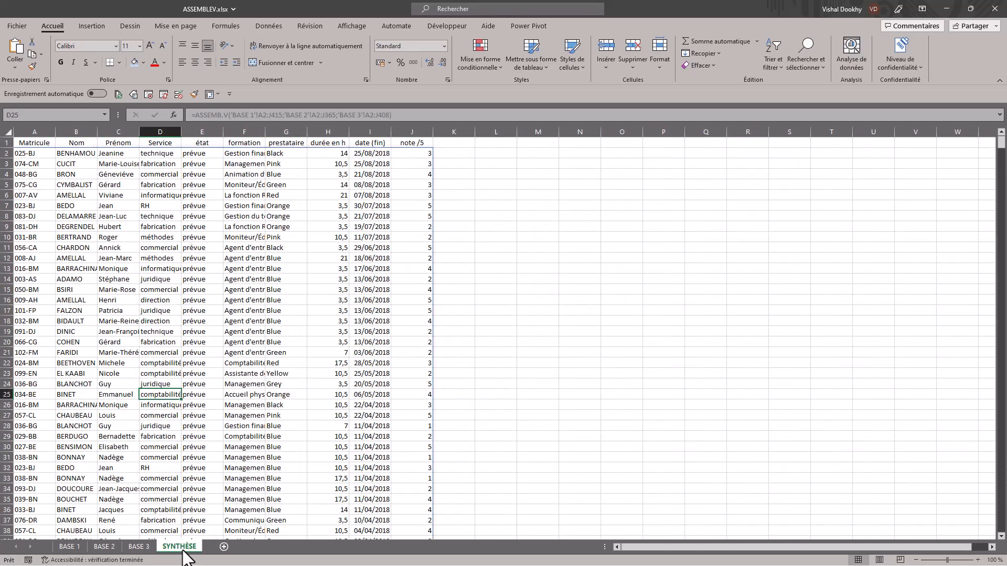
{"action": "scroll", "coordinate": [205, 350], "scroll_direction": "down", "scroll_amount": 17}
{"action": "scroll", "coordinate": [204, 350], "scroll_direction": "up", "scroll_amount": 17}
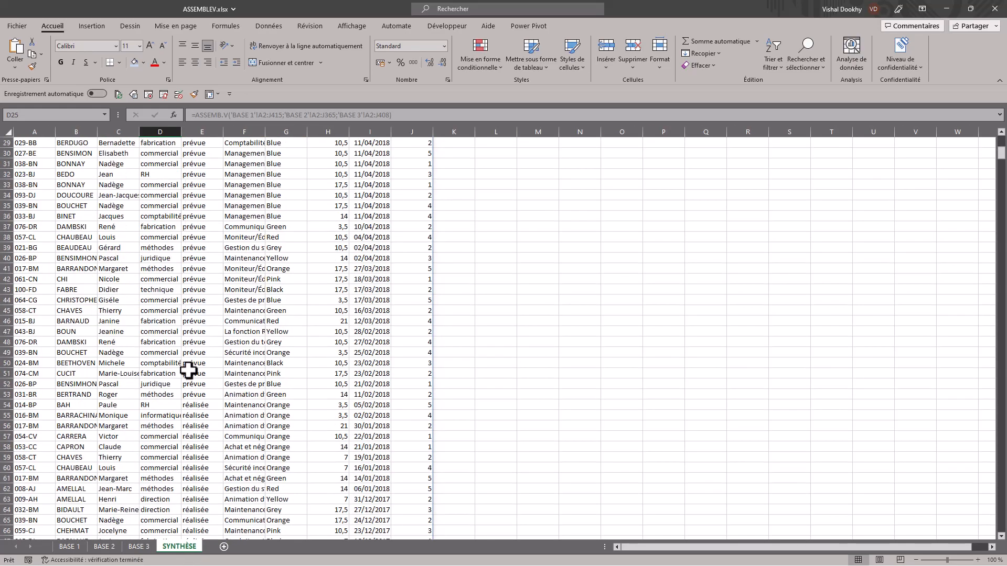
{"action": "left_click", "coordinate": [53, 153]}
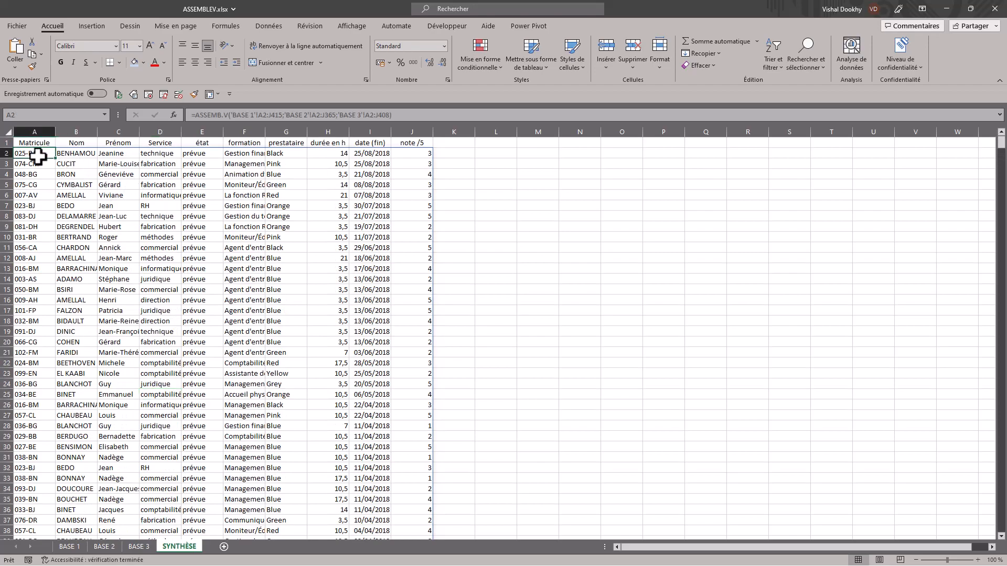
{"action": "left_click", "coordinate": [174, 115]}
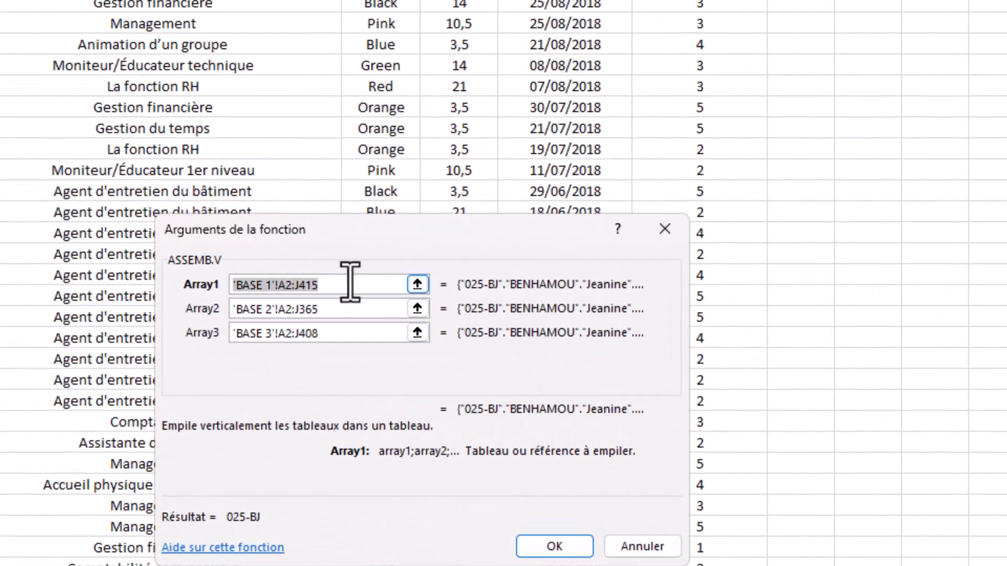
{"action": "left_click", "coordinate": [349, 283]}
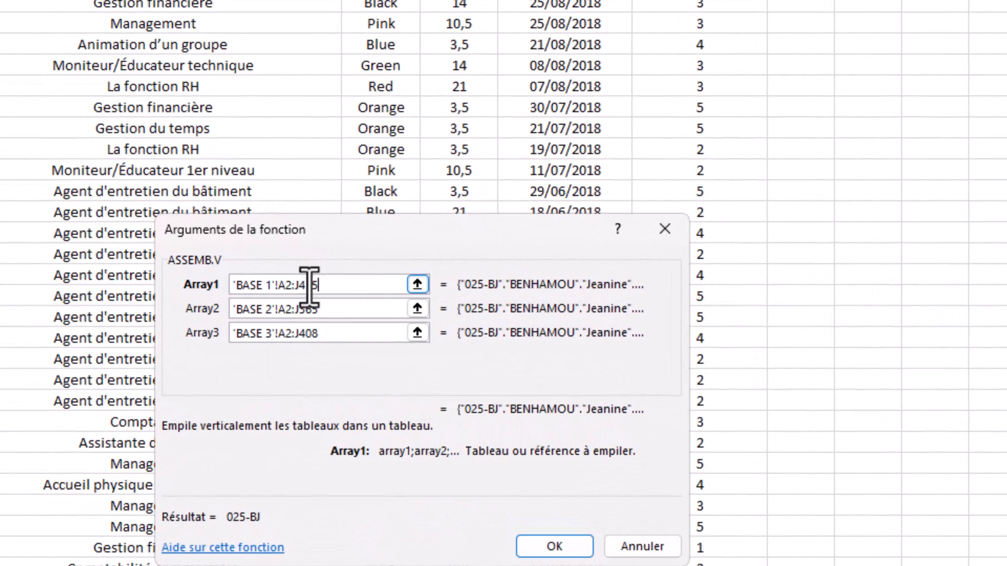
{"action": "left_click_drag", "start_coordinate": [303, 284], "coordinate": [331, 285]}
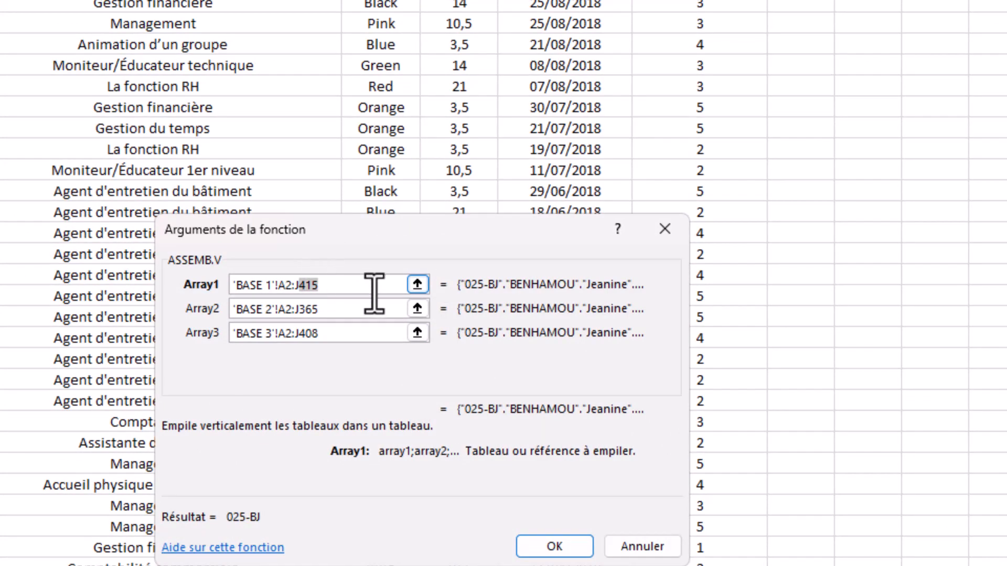
{"action": "type", "text": "2000"}
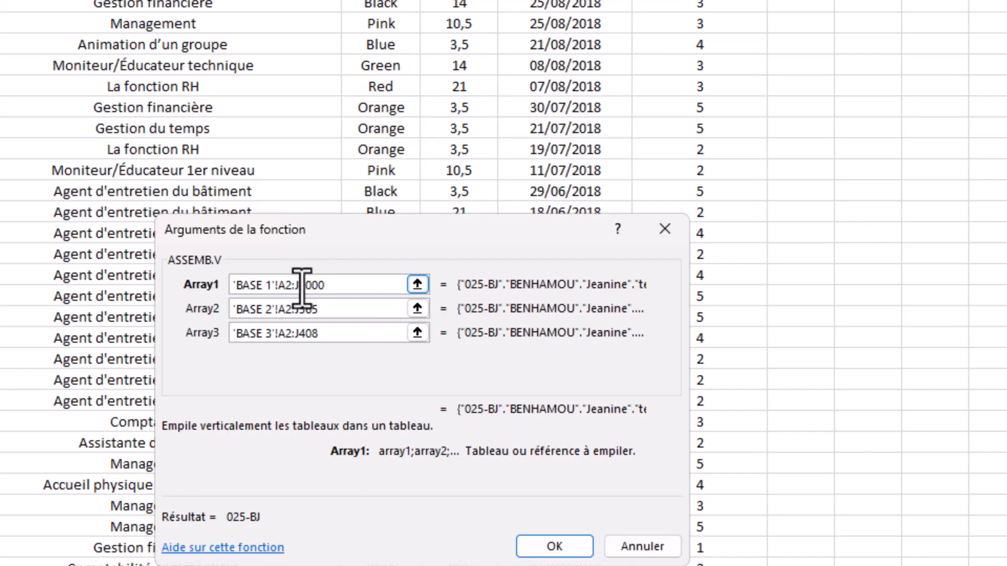
Step: Extend Array2 to 'BASE 2'!A2:J2000 and Array3 to 'BASE 3'!A2:J2000, and confirm the formula
{"action": "left_click_drag", "start_coordinate": [296, 286], "coordinate": [363, 282]}
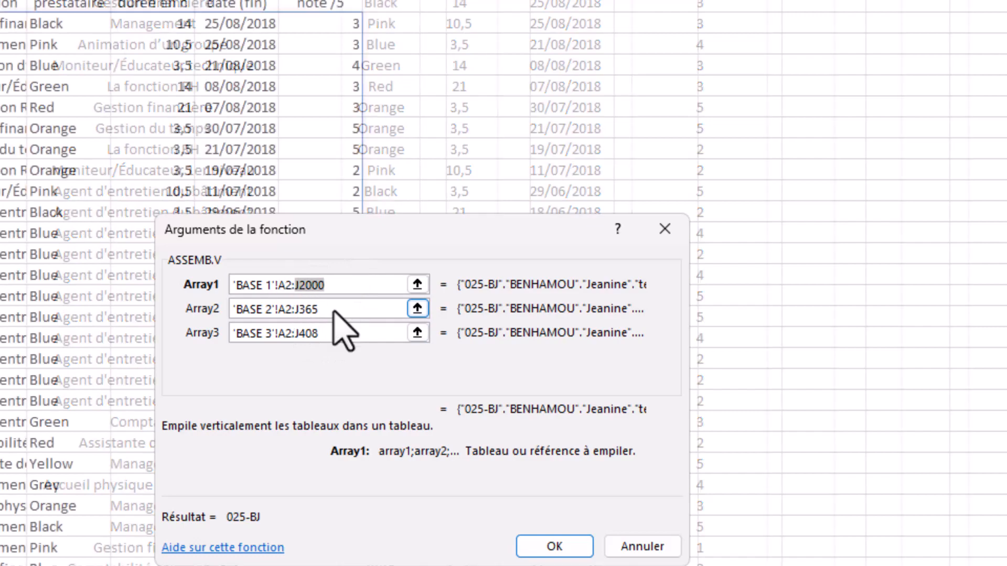
{"action": "left_click_drag", "start_coordinate": [295, 309], "coordinate": [325, 310]}
{"action": "left_click_drag", "start_coordinate": [318, 334], "coordinate": [296, 332]}
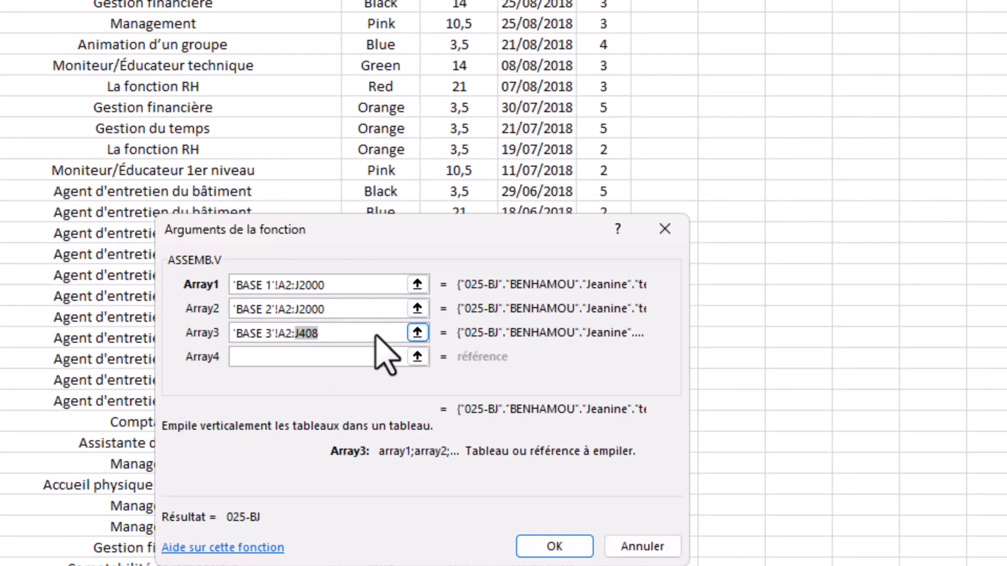
{"action": "type", "text": "J2000"}
{"action": "left_click", "coordinate": [551, 546]}
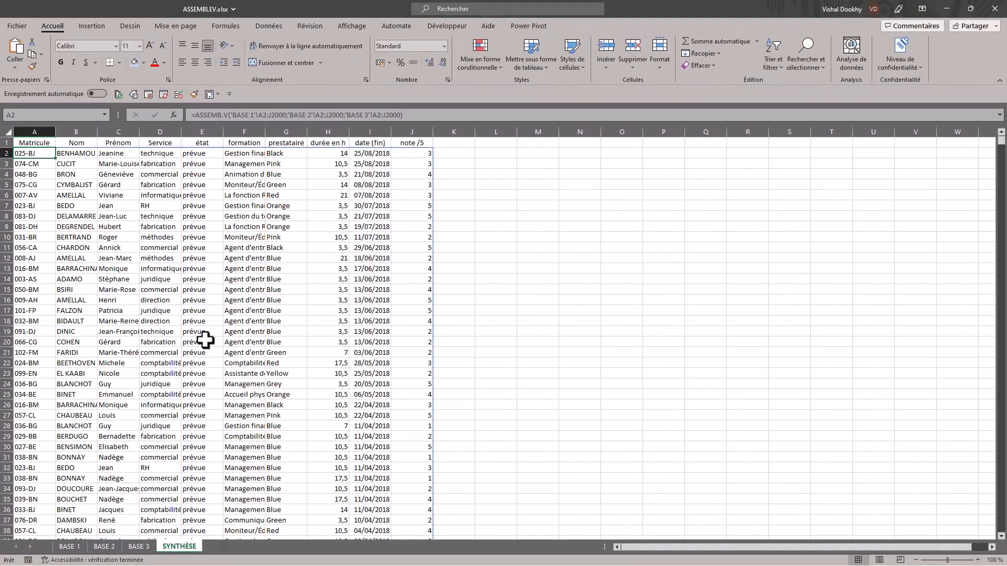
Step: Examine the rows of the SYNTHÈSE sheet that follow the last BASE 1 record, from row 416 down
{"action": "scroll", "coordinate": [204, 340], "scroll_direction": "down", "scroll_amount": 20}
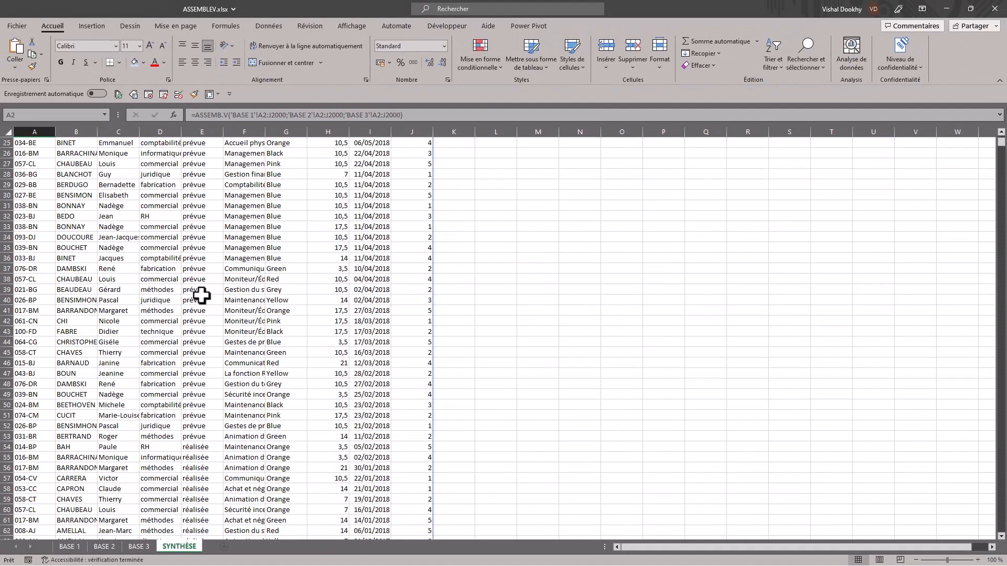
{"action": "scroll", "coordinate": [201, 294], "scroll_direction": "down", "scroll_amount": 20}
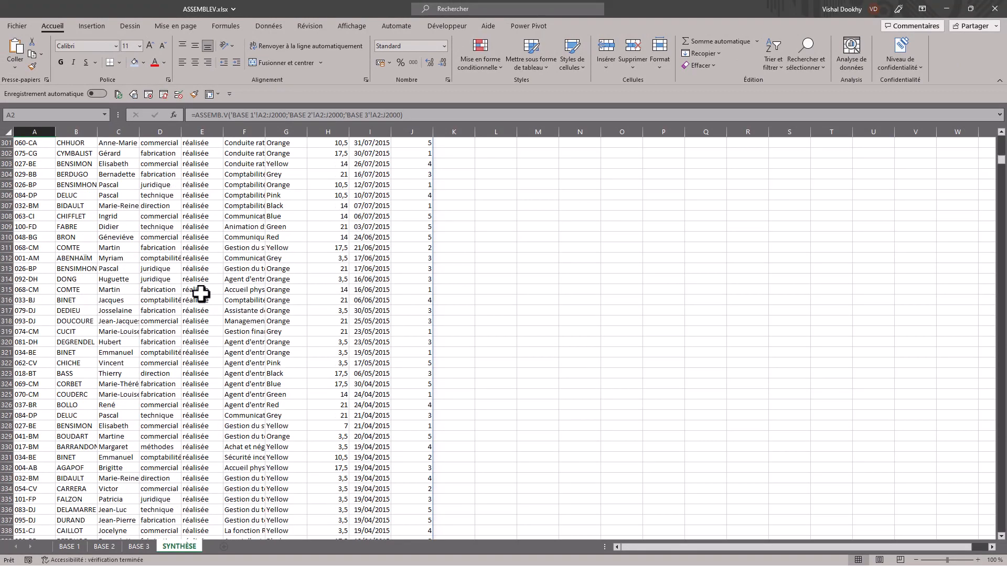
{"action": "scroll", "coordinate": [201, 295], "scroll_direction": "down", "scroll_amount": 4}
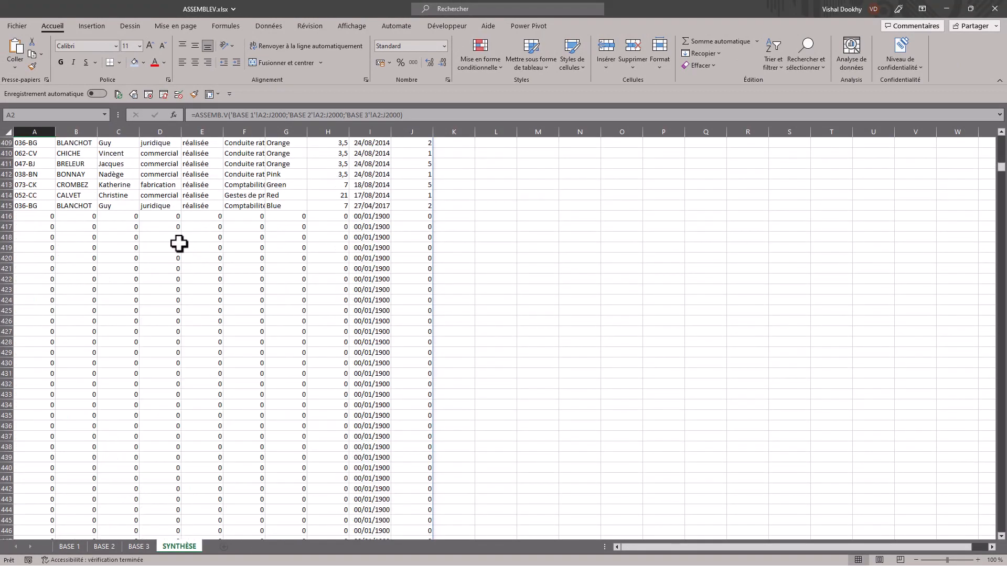
{"action": "left_click", "coordinate": [44, 218]}
{"action": "left_click_drag", "start_coordinate": [44, 218], "coordinate": [422, 216]}
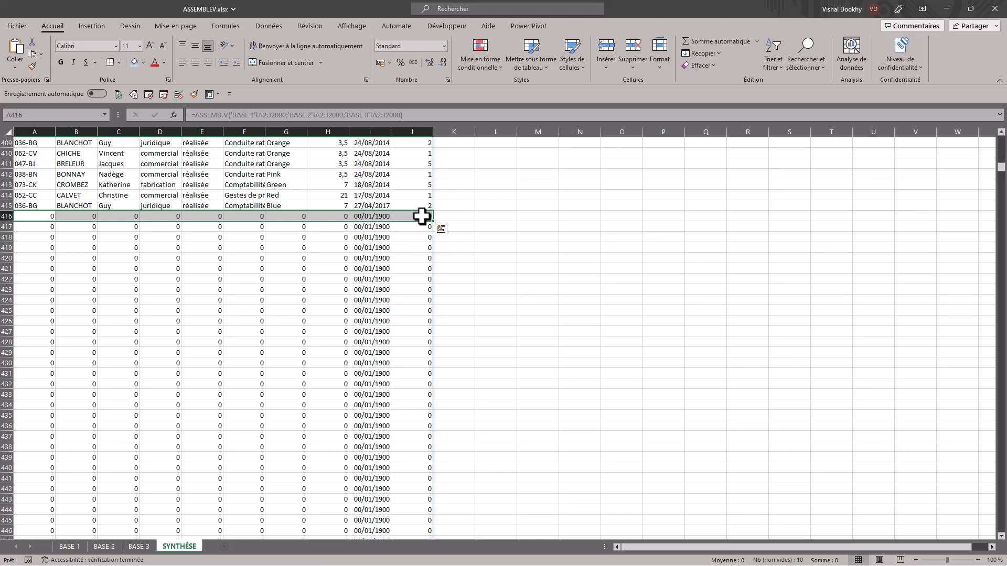
{"action": "scroll", "coordinate": [260, 333], "scroll_direction": "down", "scroll_amount": 5}
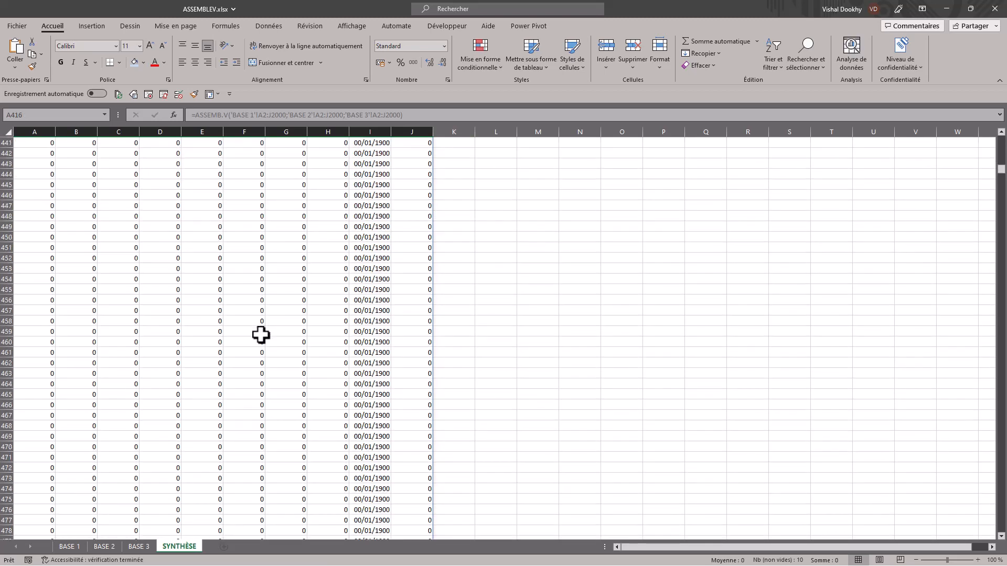
{"action": "scroll", "coordinate": [261, 335], "scroll_direction": "down", "scroll_amount": 15}
{"action": "scroll", "coordinate": [261, 335], "scroll_direction": "down", "scroll_amount": 20}
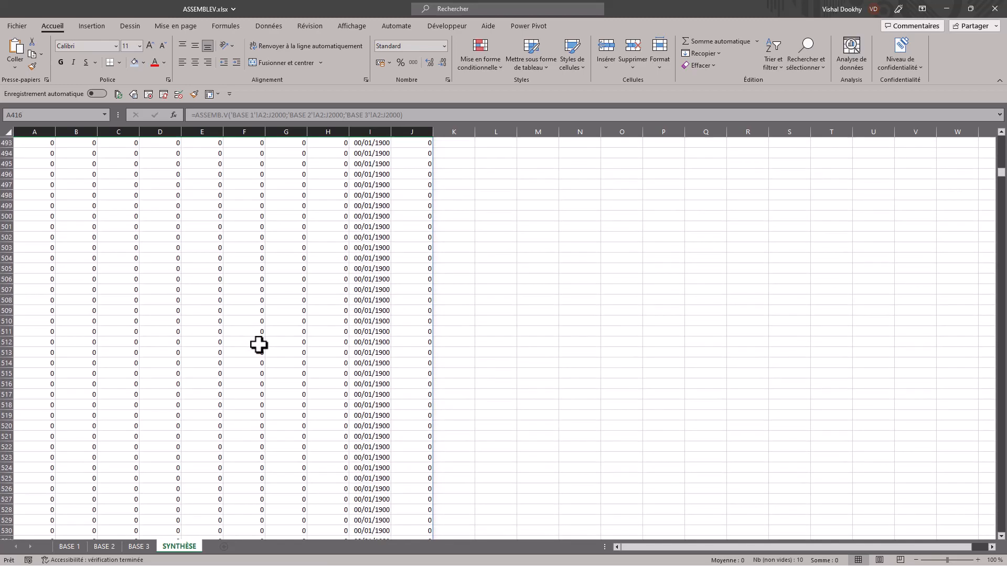
{"action": "scroll", "coordinate": [258, 345], "scroll_direction": "down", "scroll_amount": 7}
{"action": "scroll", "coordinate": [260, 344], "scroll_direction": "up", "scroll_amount": 3}
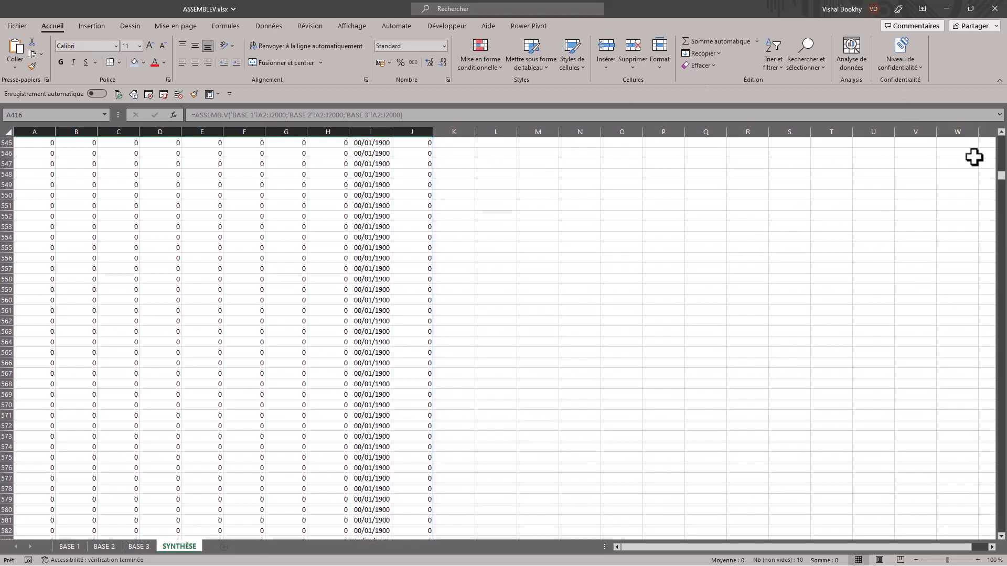
{"action": "left_click_drag", "start_coordinate": [999, 177], "coordinate": [998, 108]}
{"action": "left_click", "coordinate": [833, 216]}
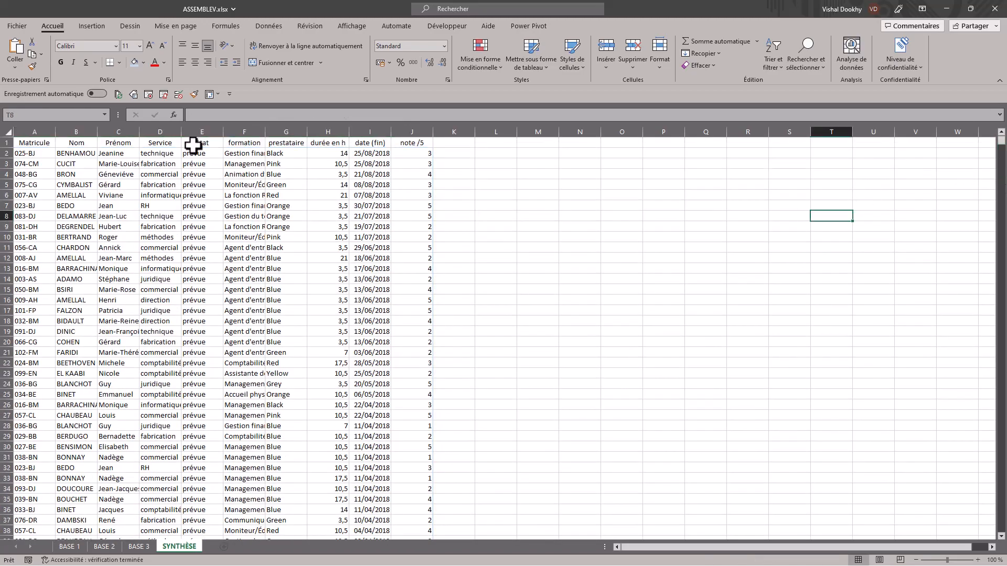
Step: Replace the formula in A2 with a FILTRE function that uses the existing ASSEMB.V expression as its Tableau argument
{"action": "left_click", "coordinate": [46, 152]}
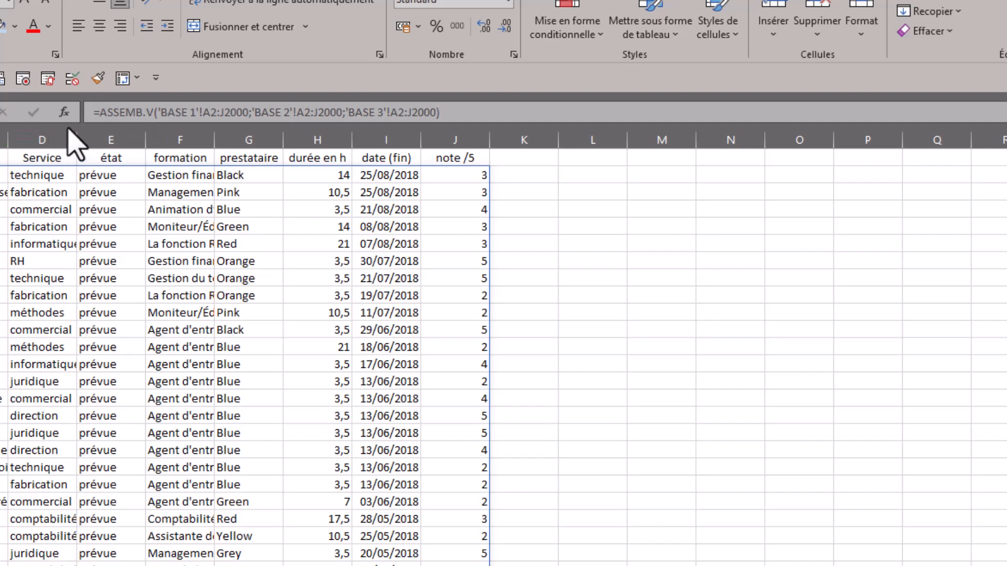
{"action": "left_click_drag", "start_coordinate": [99, 112], "coordinate": [447, 116]}
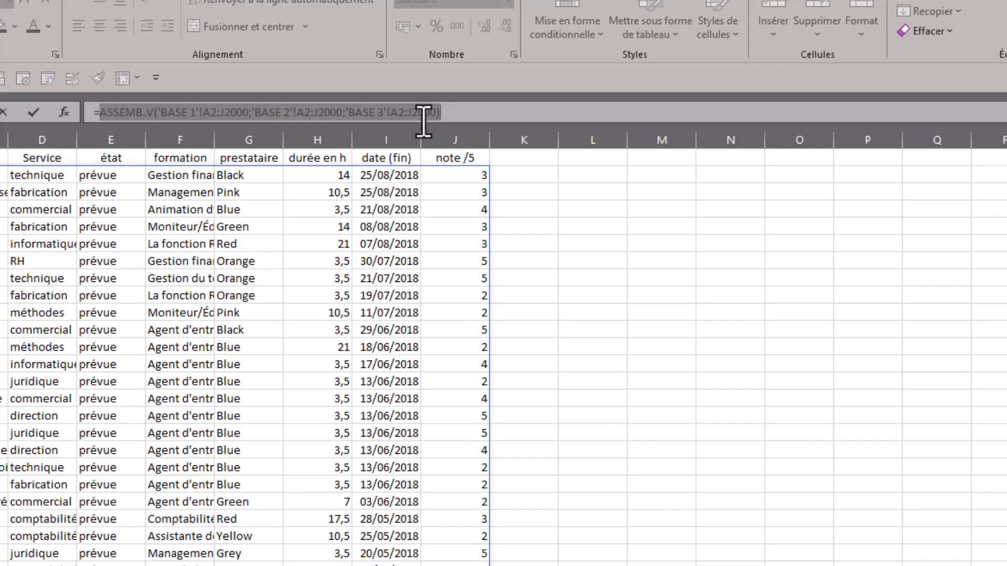
{"action": "key", "text": "ctrl+x"}
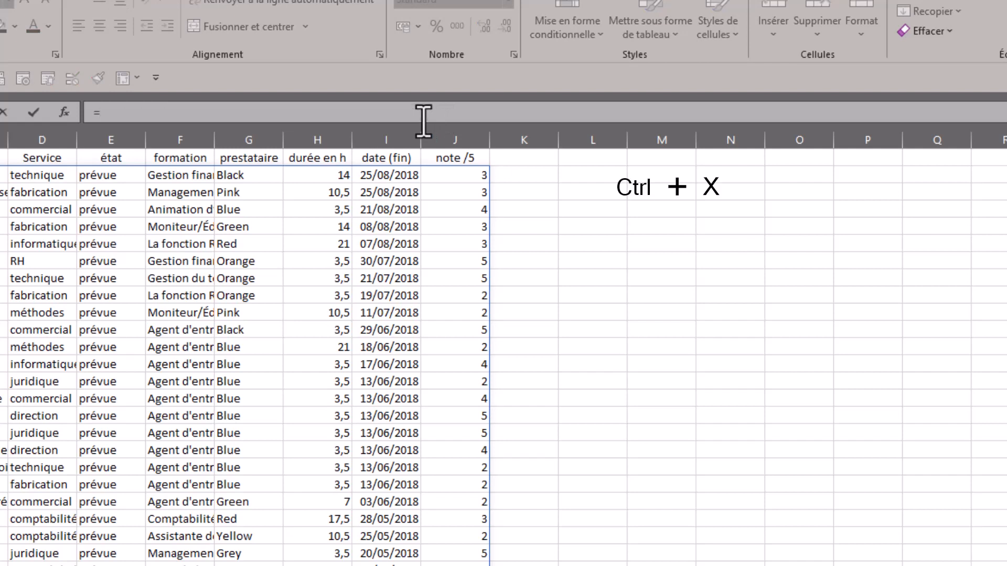
{"action": "type", "text": "FILTRE"}
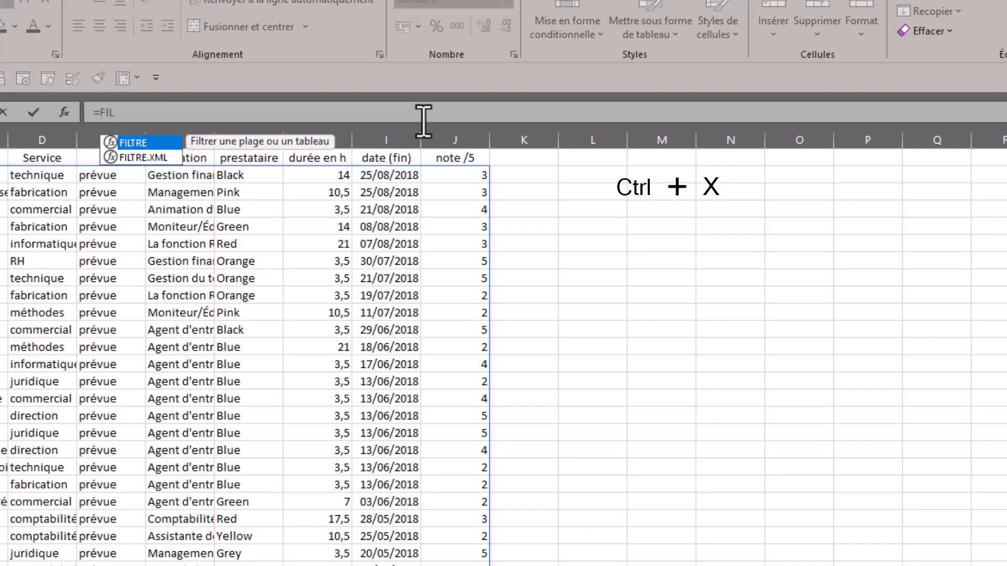
{"action": "type", "text": "("}
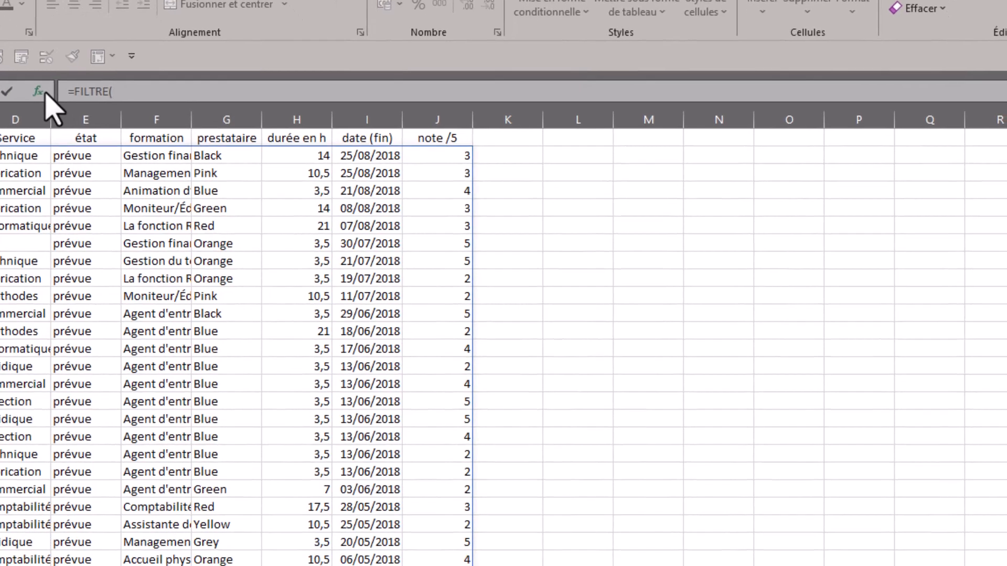
{"action": "left_click", "coordinate": [68, 113]}
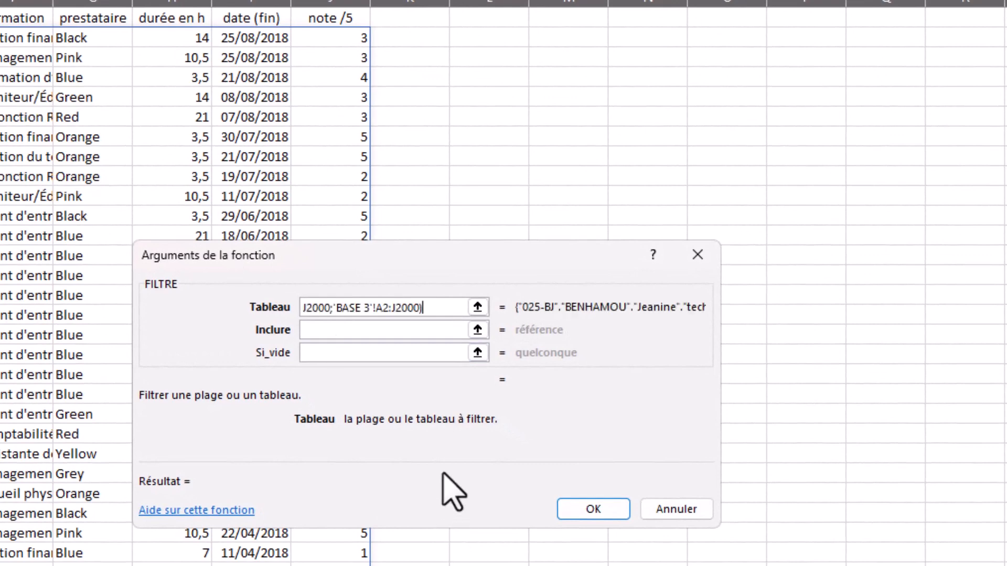
Step: Set Inclure to the same ASSEMB.V expression, with the three BASE ranges narrowed to A2:A2000 and the condition <>""
{"action": "left_click", "coordinate": [343, 330]}
{"action": "key", "text": "ctrl+v"}
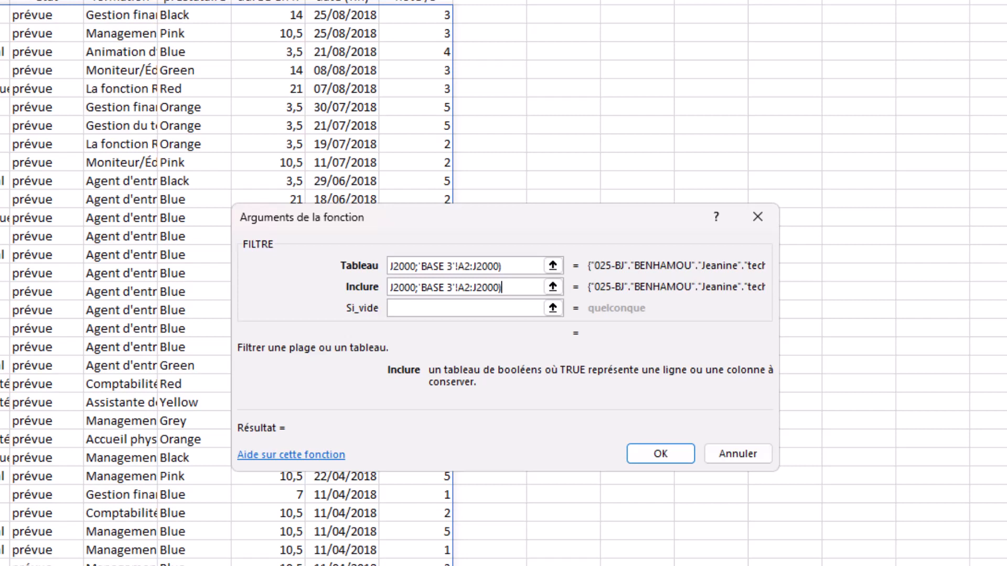
{"action": "left_click", "coordinate": [294, 1]}
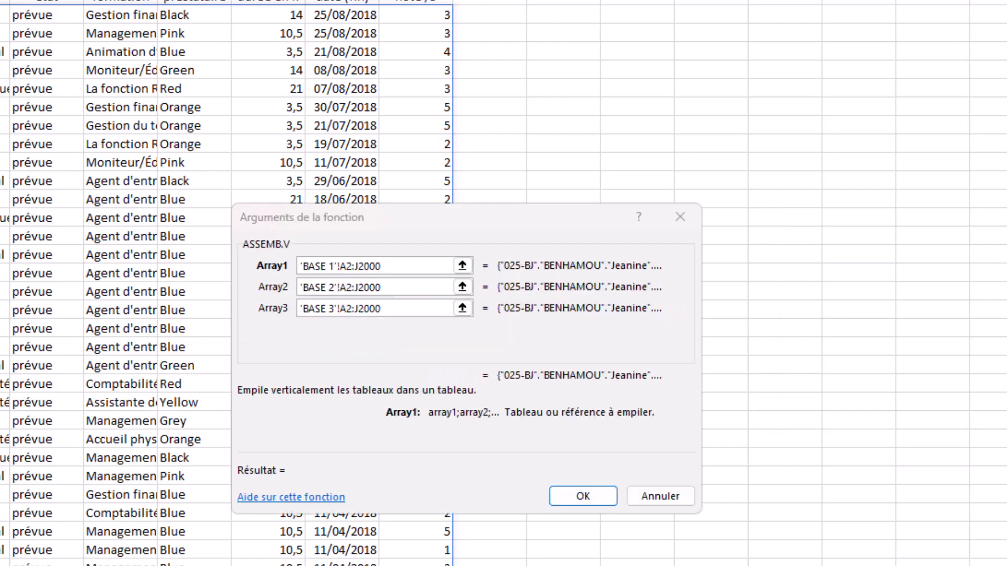
{"action": "type", "text": "A2:"}
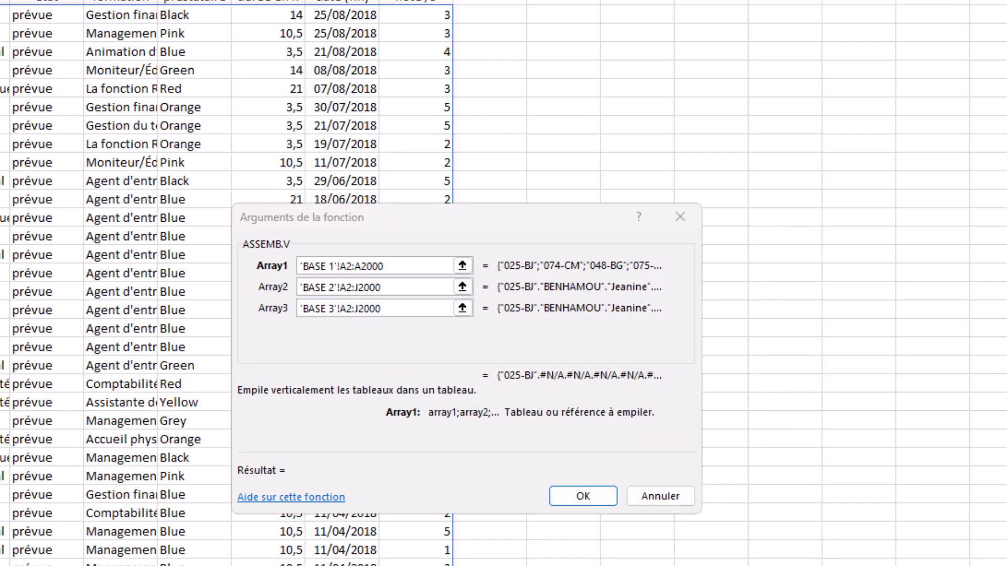
{"action": "type", "text": "A"}
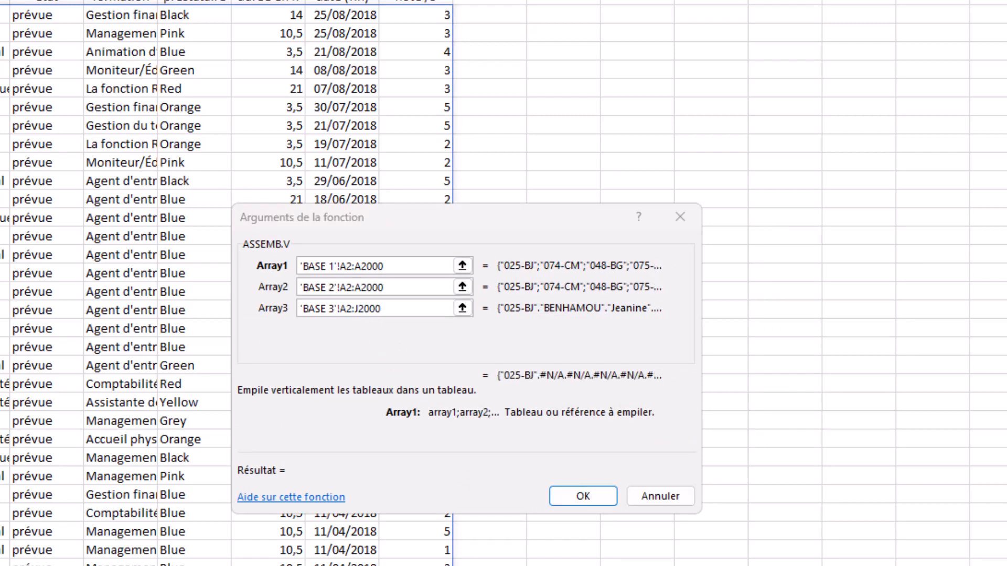
{"action": "key", "text": "BackSpace"}
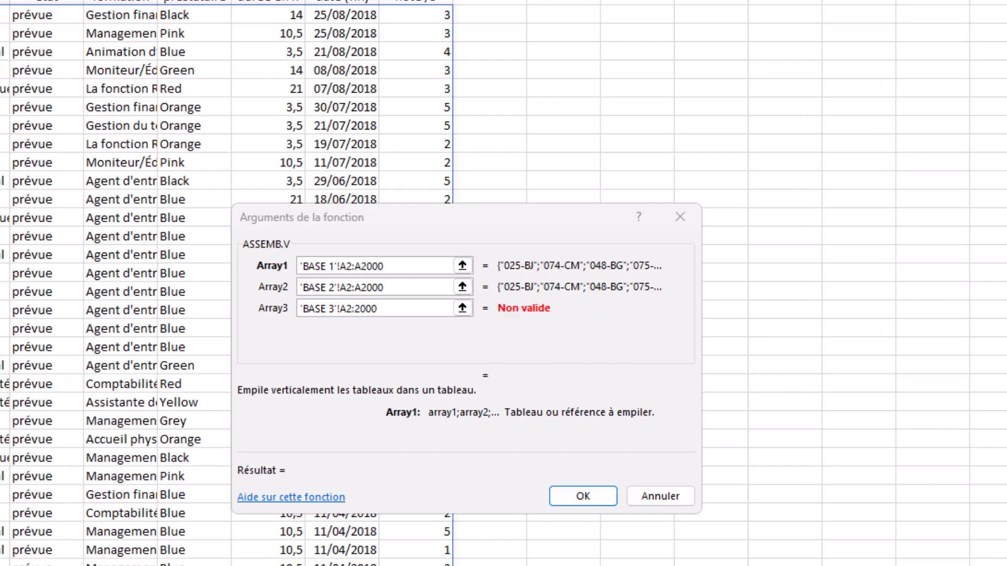
{"action": "type", "text": "ASSEMB.V('BASE 1'!A2:A2000;'BA"}
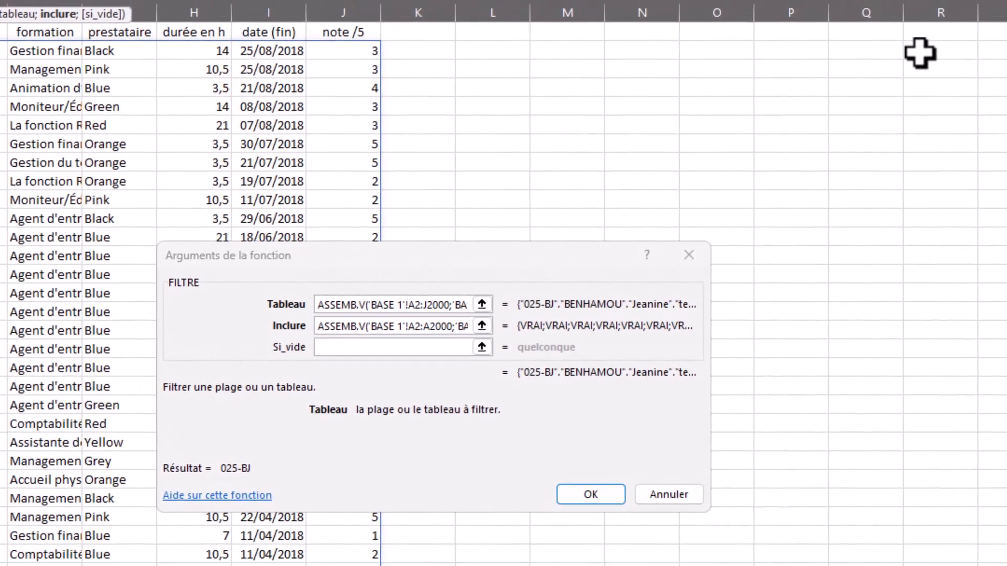
Step: Set Si_vide to "" and confirm the FILTRE formula
{"action": "left_click", "coordinate": [396, 342]}
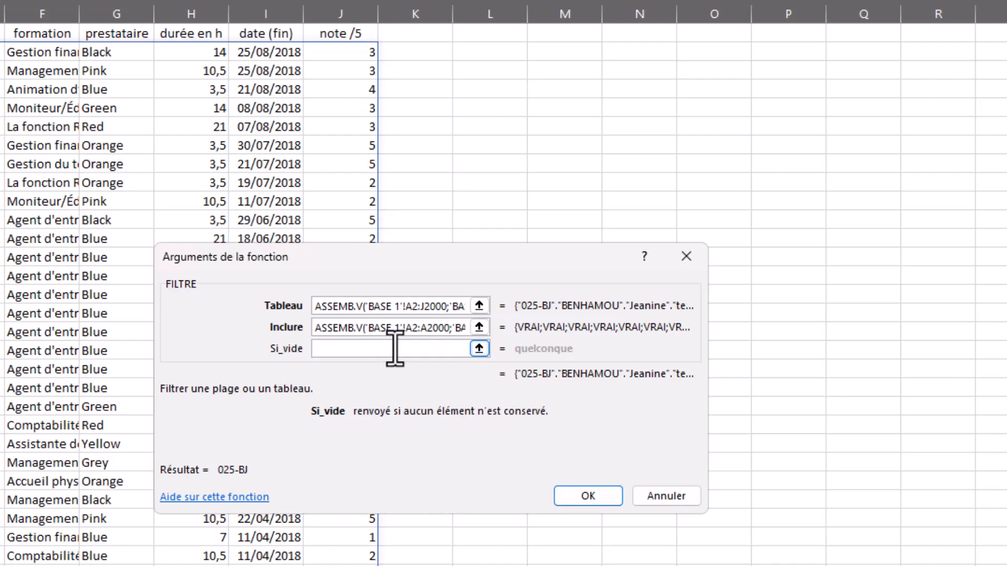
{"action": "type", "text": "\"\""}
{"action": "left_click", "coordinate": [598, 497]}
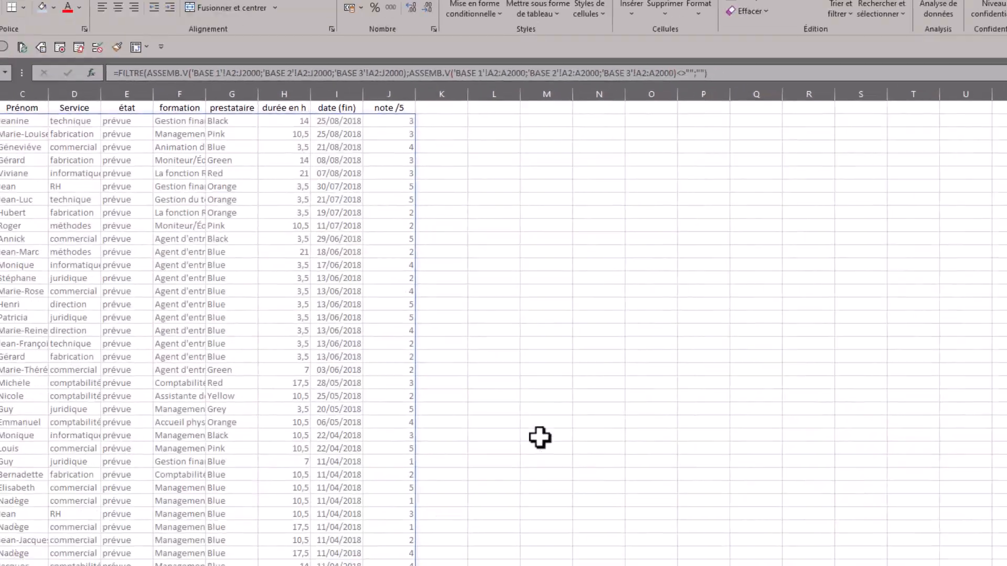
Step: Examine the filtered records in the SYNTHÈSE sheet down to the rows past their end, and return to the top
{"action": "scroll", "coordinate": [429, 385], "scroll_direction": "down", "scroll_amount": 20}
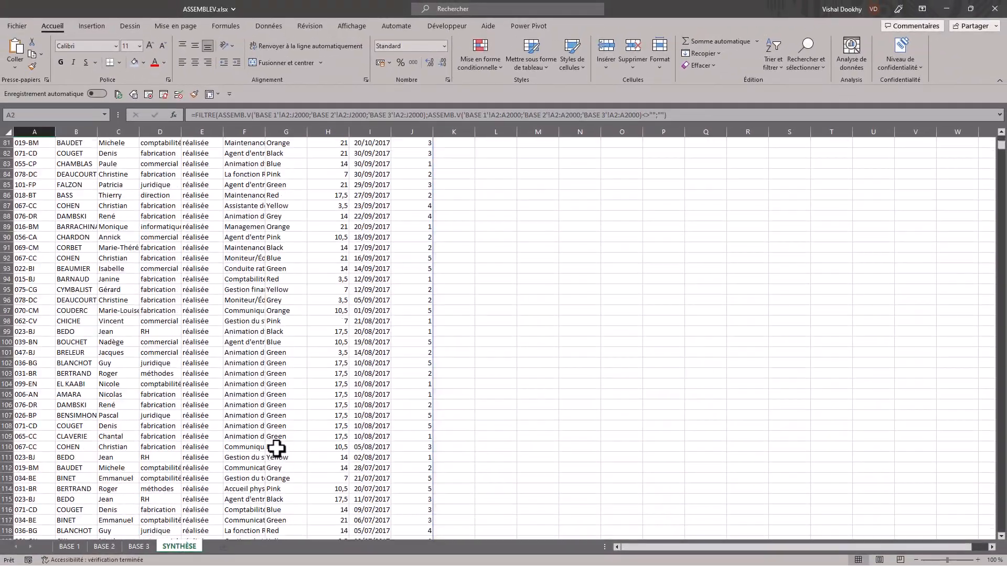
{"action": "scroll", "coordinate": [259, 445], "scroll_direction": "down", "scroll_amount": 20}
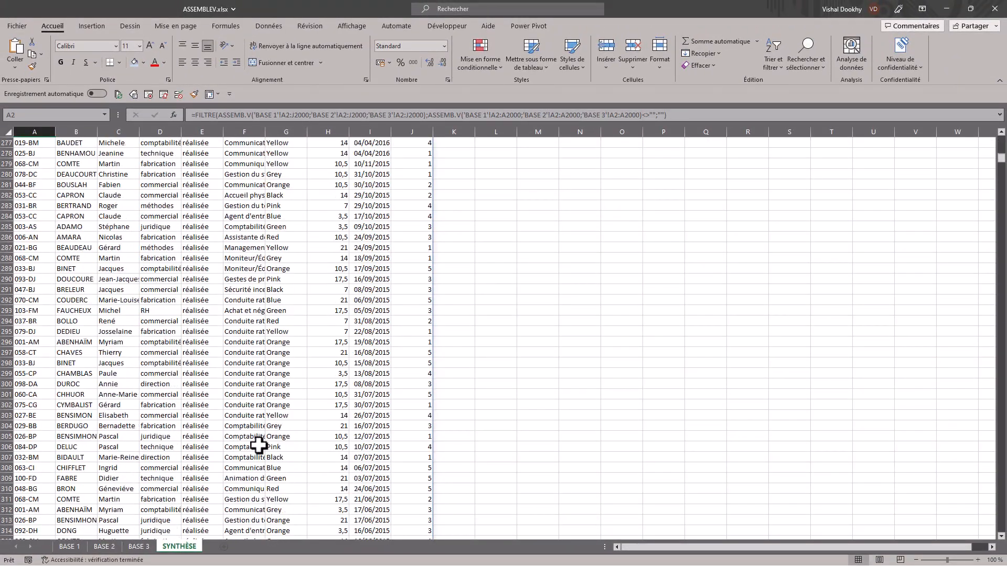
{"action": "scroll", "coordinate": [258, 445], "scroll_direction": "down", "scroll_amount": 20}
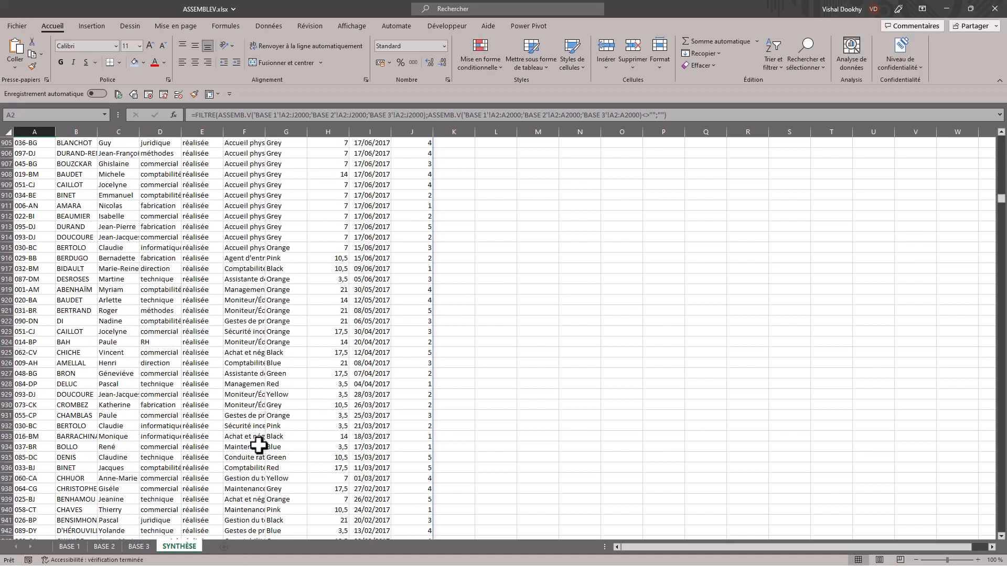
{"action": "scroll", "coordinate": [258, 445], "scroll_direction": "down", "scroll_amount": 20}
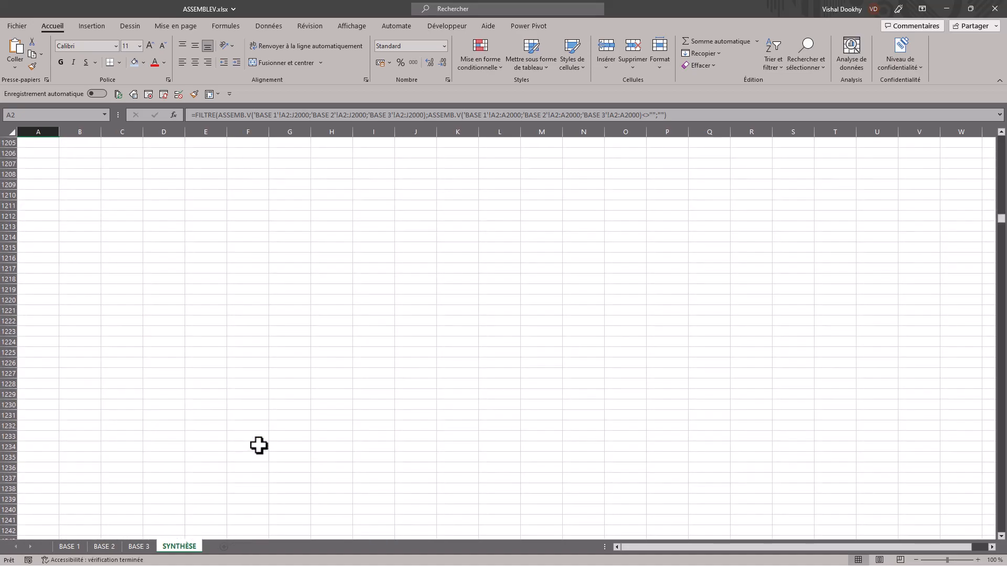
{"action": "scroll", "coordinate": [258, 446], "scroll_direction": "down", "scroll_amount": 9}
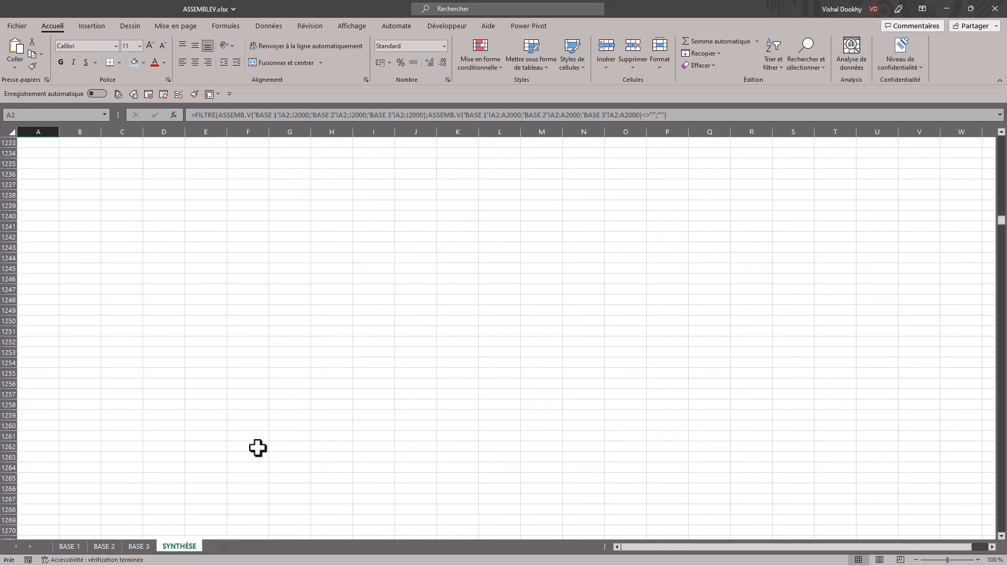
{"action": "scroll", "coordinate": [257, 448], "scroll_direction": "up", "scroll_amount": 20}
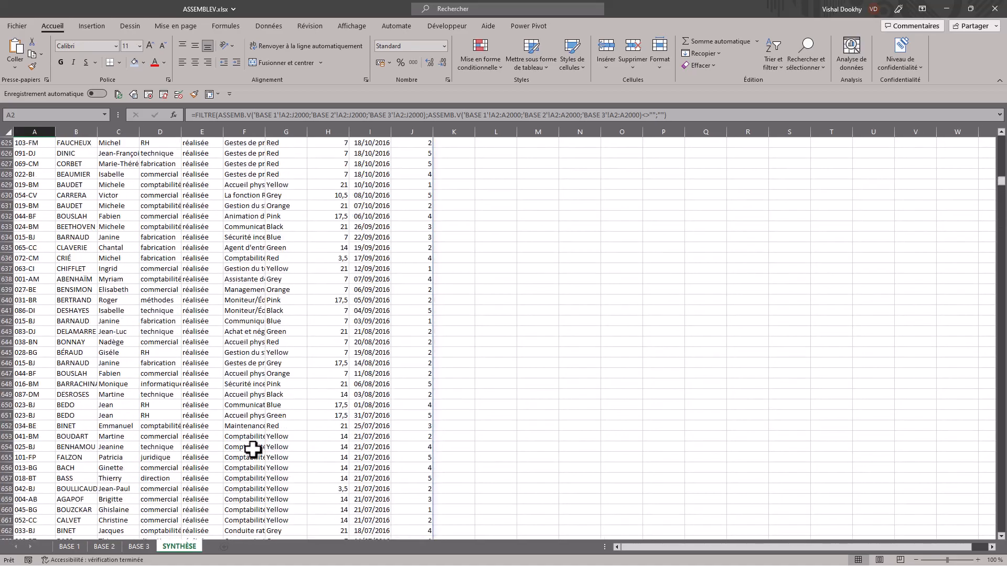
{"action": "scroll", "coordinate": [253, 450], "scroll_direction": "up", "scroll_amount": 20}
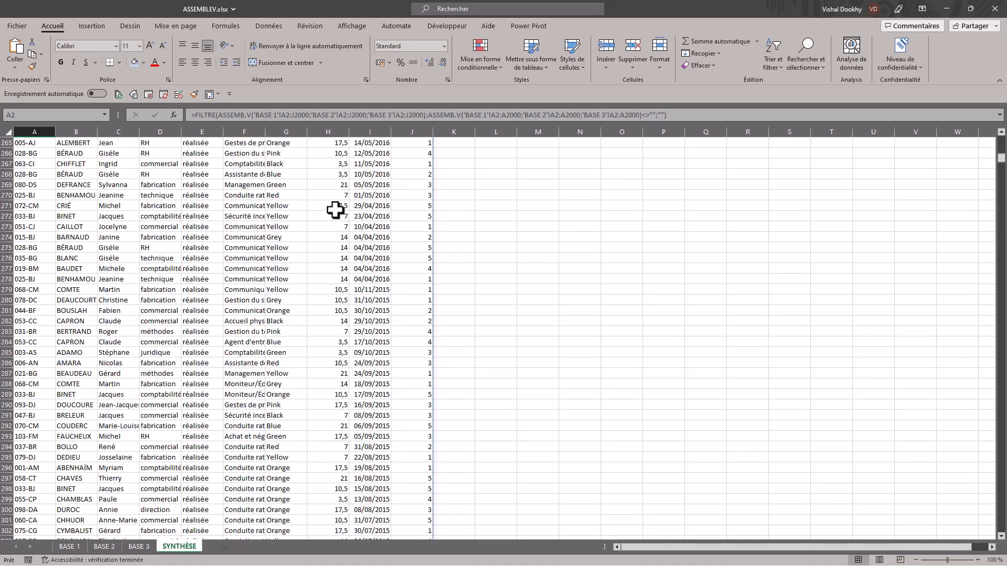
{"action": "scroll", "coordinate": [336, 210], "scroll_direction": "up", "scroll_amount": 20}
{"action": "left_click", "coordinate": [652, 333]}
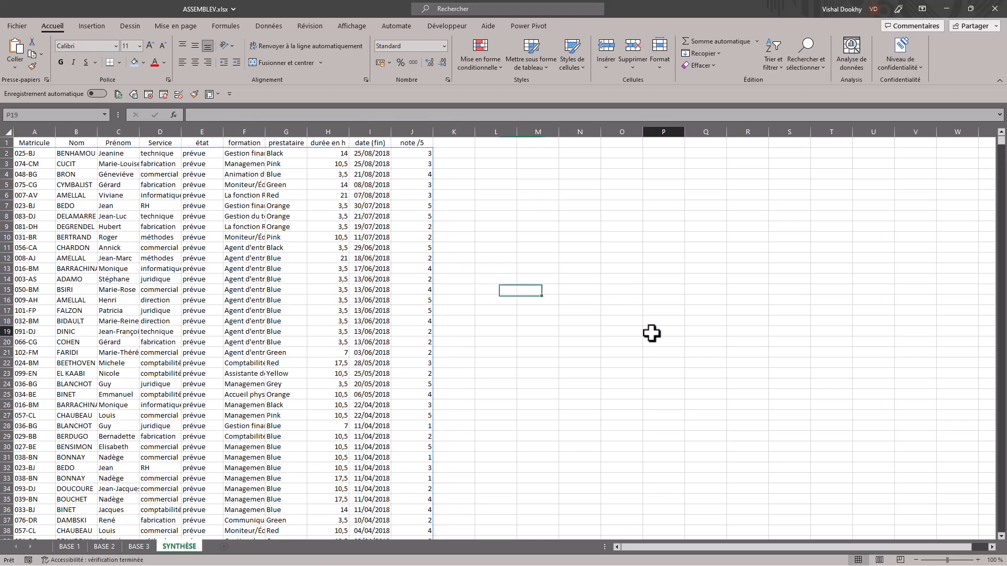
Step: Copy the column headings in A1:J1 to the range starting at M1
{"action": "left_click_drag", "start_coordinate": [43, 147], "coordinate": [402, 140]}
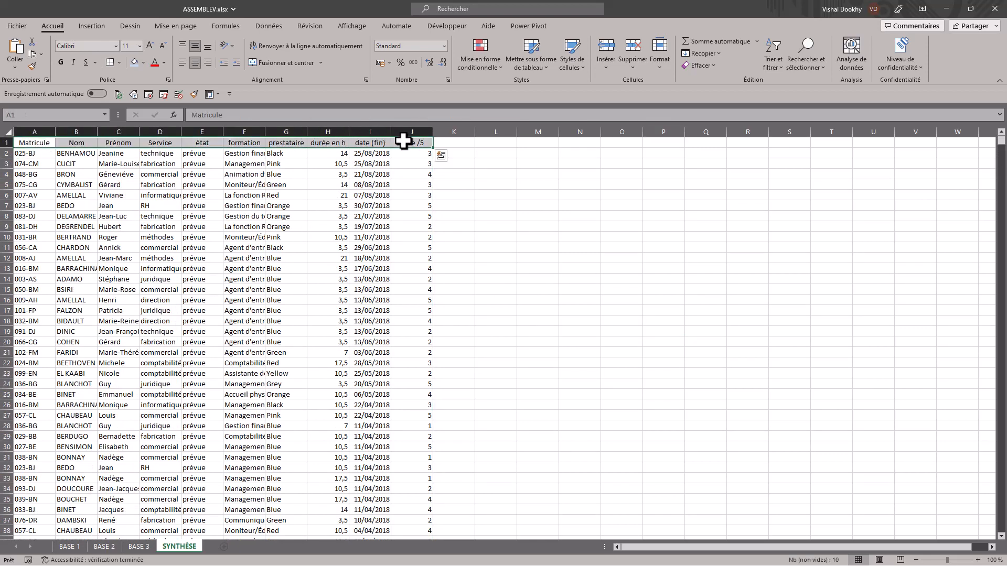
{"action": "key", "text": "ctrl+c"}
{"action": "left_click", "coordinate": [536, 141]}
{"action": "key", "text": "ctrl+v"}
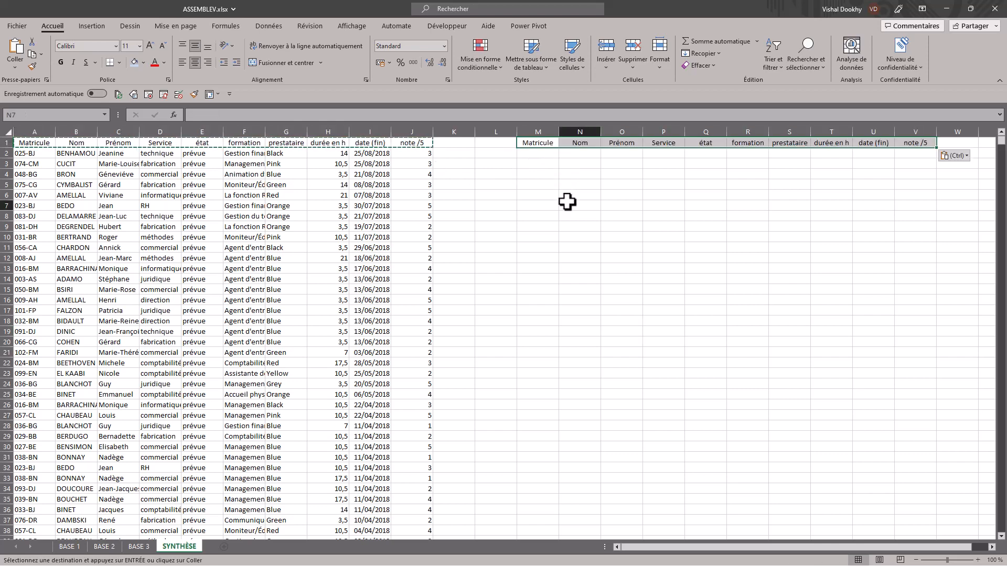
Step: Start an ASSEMB.V formula in M2 and open its function arguments
{"action": "left_click", "coordinate": [543, 156]}
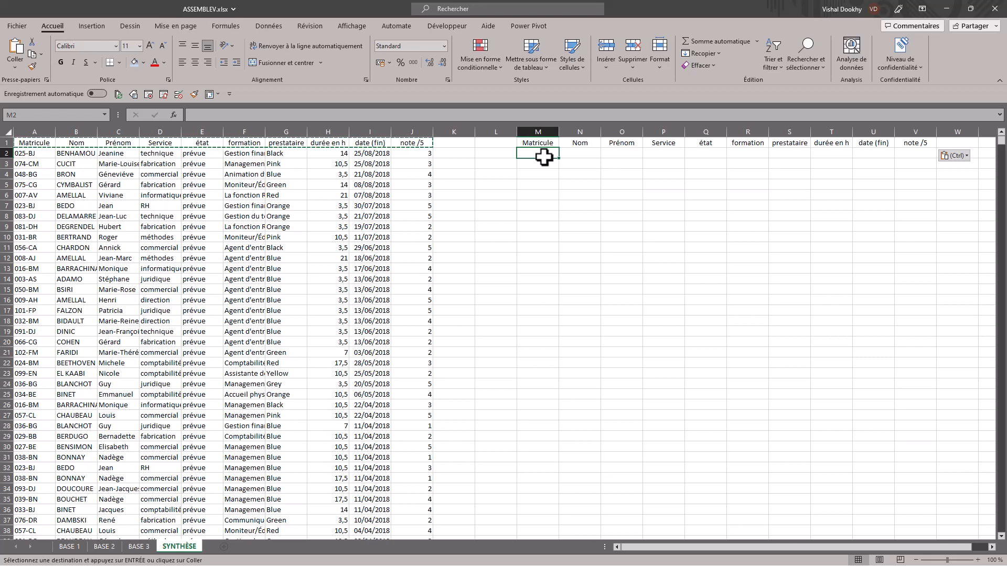
{"action": "type", "text": "=AS"}
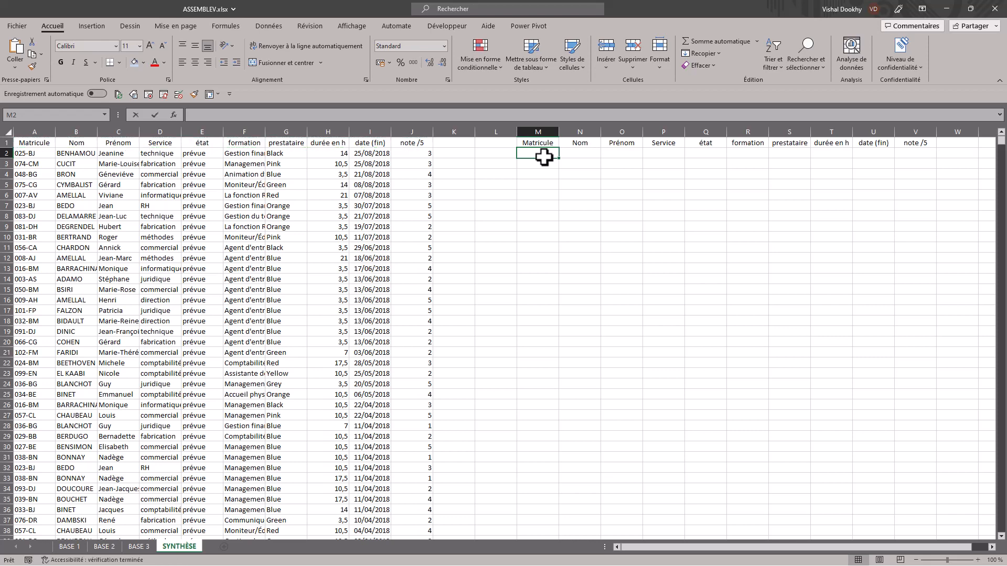
{"action": "type", "text": "S"}
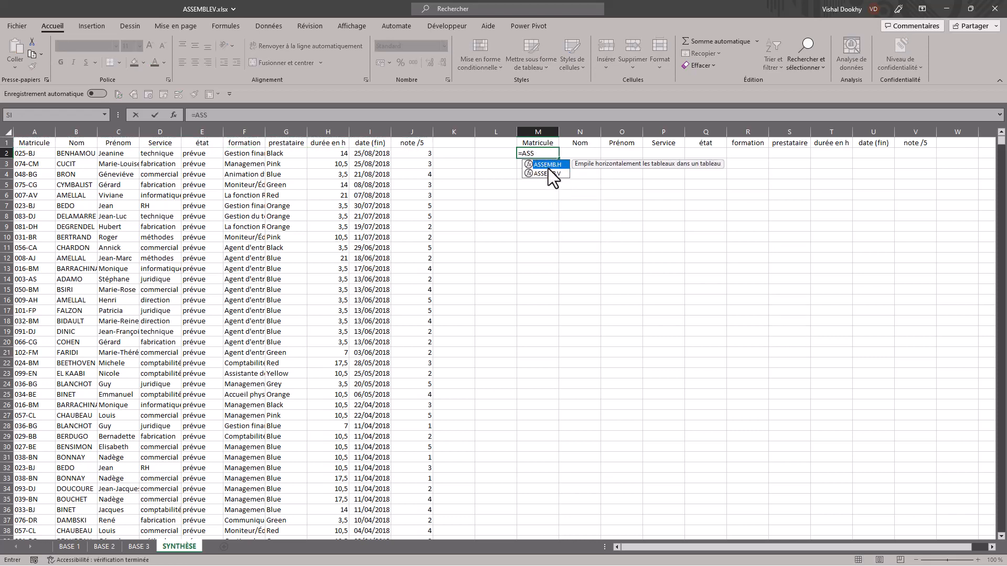
{"action": "double_click", "coordinate": [552, 171]}
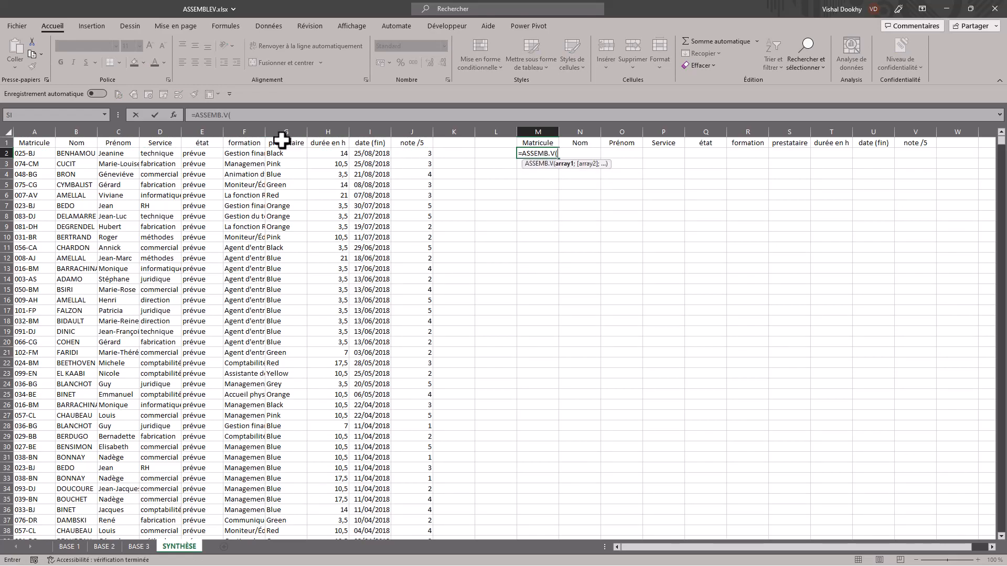
{"action": "left_click", "coordinate": [173, 117]}
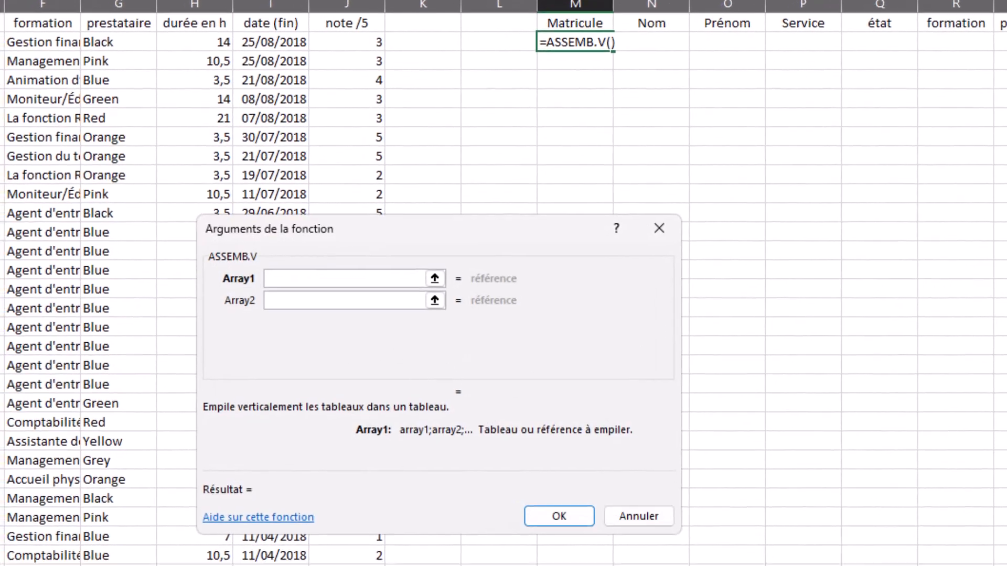
Step: Set Array1 to the multi-sheet reference 'BASE 1:BASE 3'!A2:J2000 and confirm the formula
{"action": "left_click", "coordinate": [120, 531]}
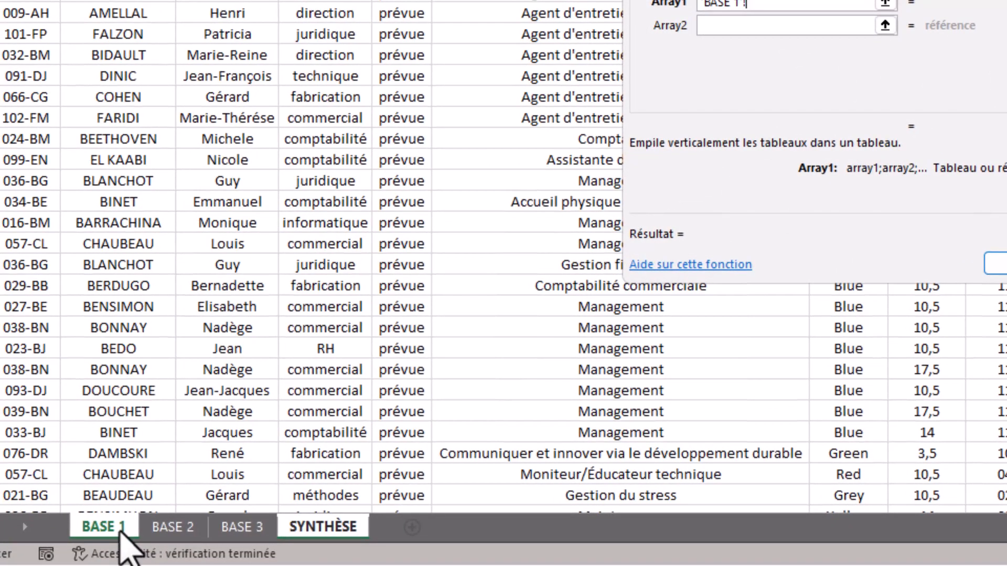
{"action": "left_click", "coordinate": [250, 536], "text": "shift"}
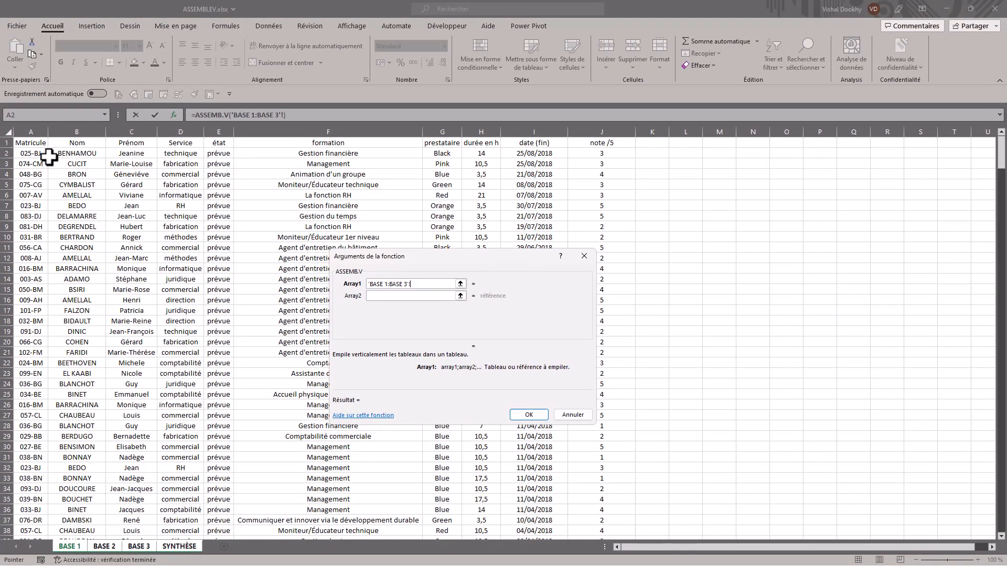
{"action": "left_click_drag", "start_coordinate": [25, 152], "coordinate": [593, 154]}
{"action": "key", "text": "ctrl+shift+Down"}
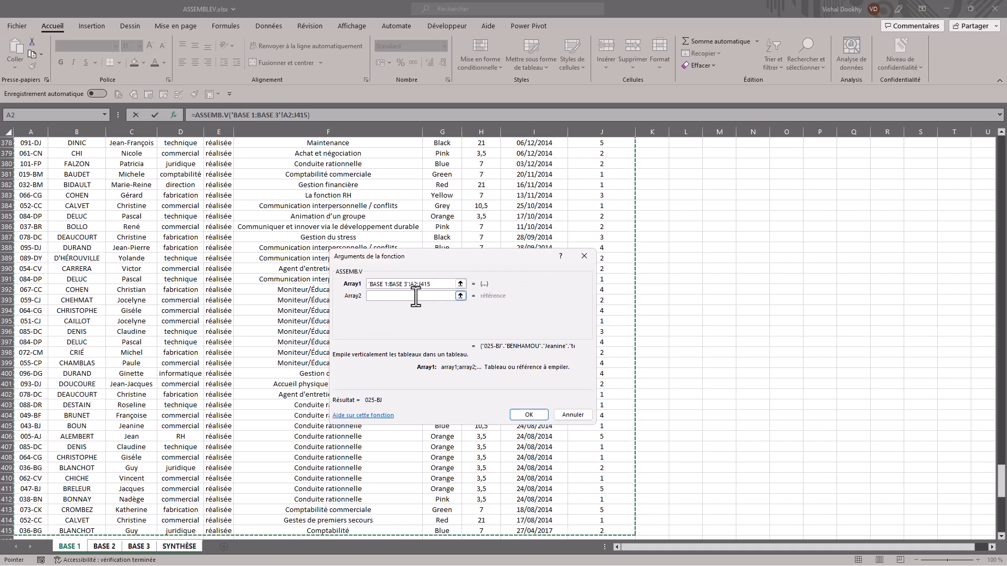
{"action": "double_click", "coordinate": [428, 284]}
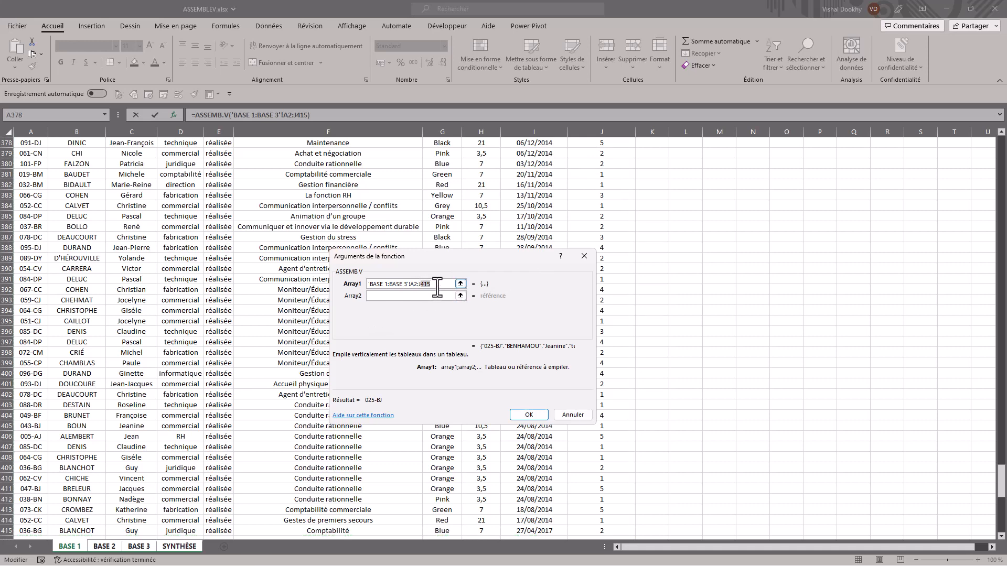
{"action": "type", "text": "J2000"}
{"action": "left_click", "coordinate": [528, 414]}
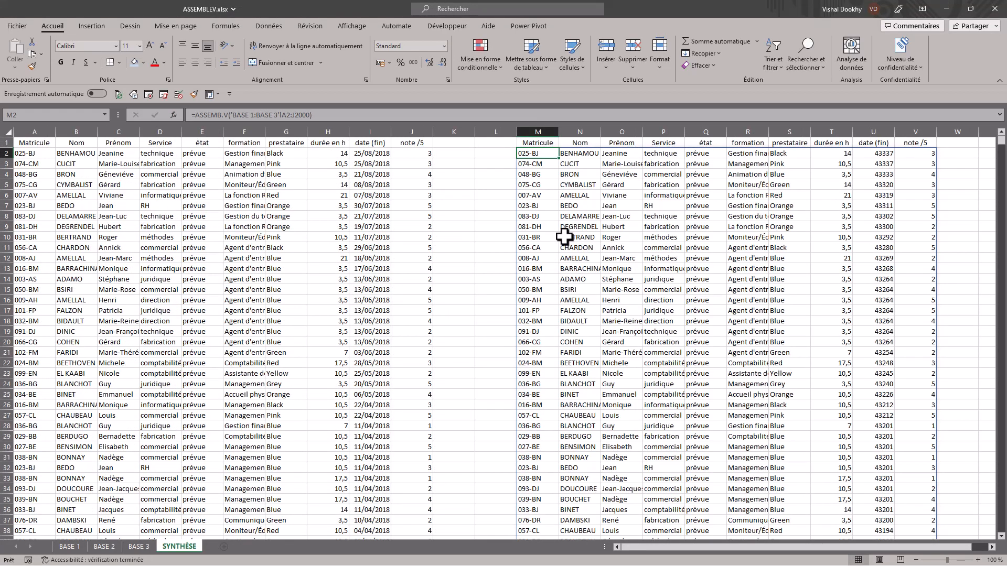
Step: Compare the formulas in A2 and M2 of SYNTHÈSE and examine the two record lists further down
{"action": "left_click", "coordinate": [38, 155]}
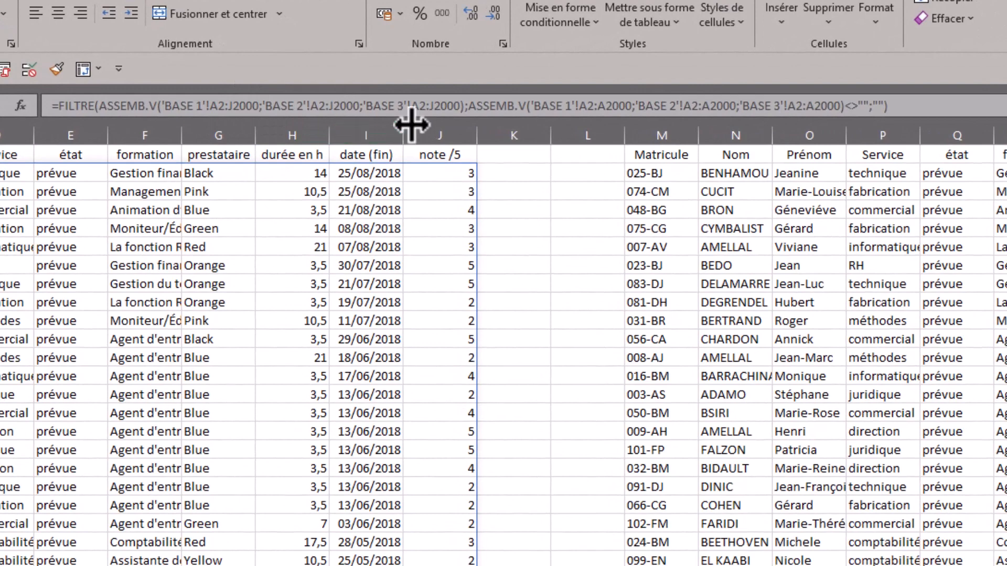
{"action": "left_click", "coordinate": [663, 178]}
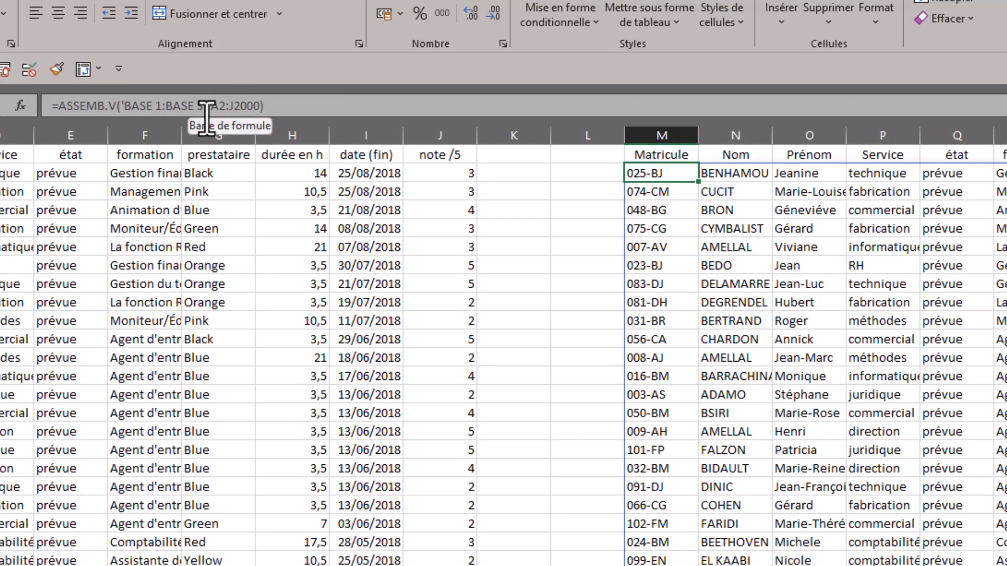
{"action": "scroll", "coordinate": [729, 435], "scroll_direction": "down", "scroll_amount": 20}
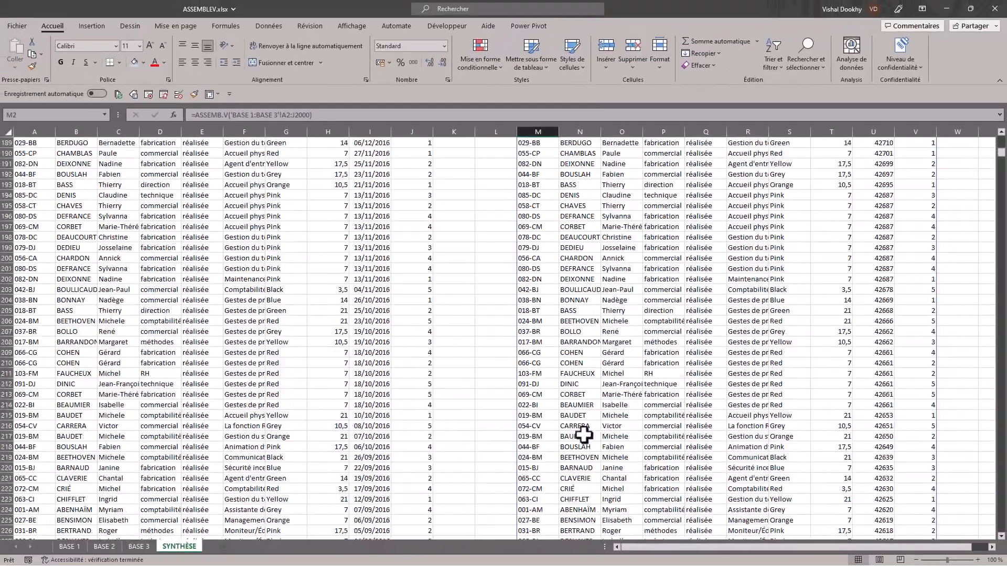
{"action": "scroll", "coordinate": [584, 435], "scroll_direction": "up", "scroll_amount": 20}
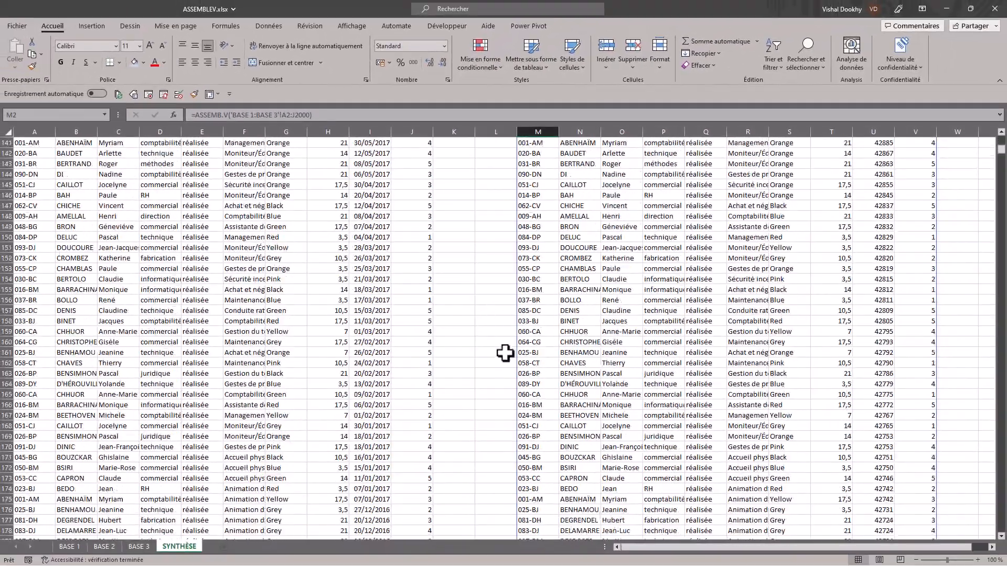
Step: Rebuild the M2 formula as FILTRE with Tableau set to ASSEMB.V('BASE 1:BASE 3'!A2:J2000)
{"action": "left_click_drag", "start_coordinate": [193, 115], "coordinate": [337, 115]}
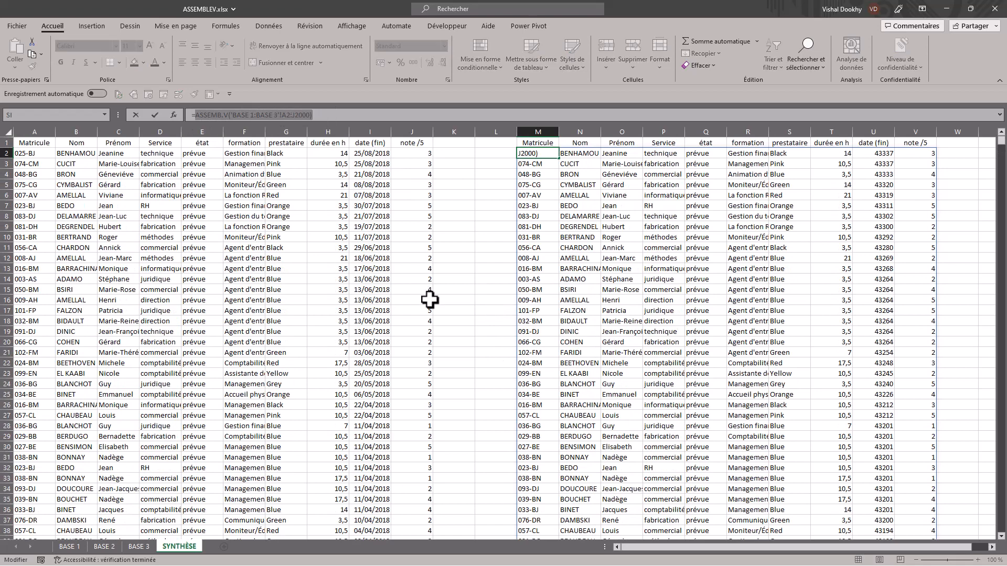
{"action": "key", "text": "BackSpace"}
{"action": "type", "text": "FILTRE("}
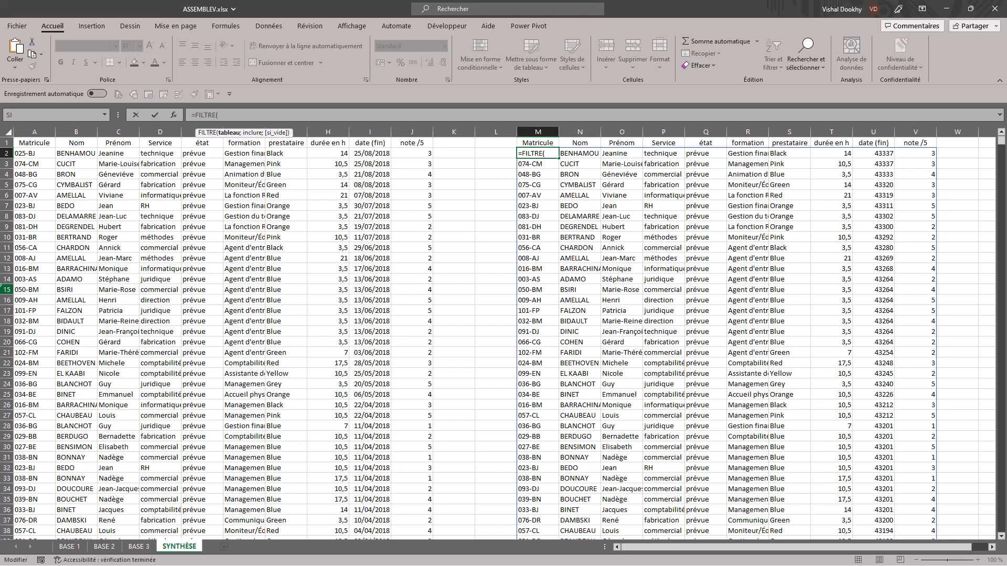
{"action": "left_click", "coordinate": [176, 115]}
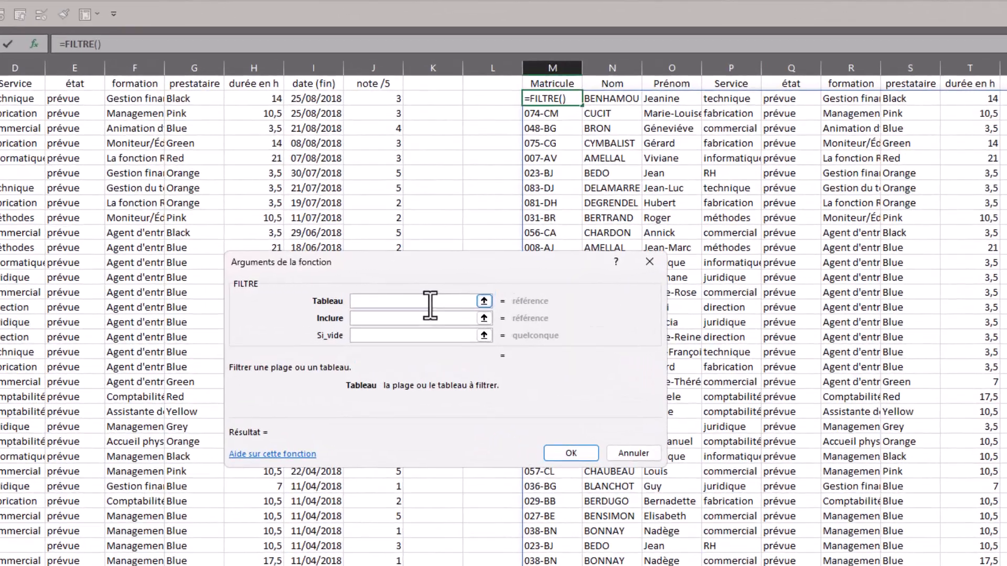
{"action": "type", "text": "'BASE 1:BASE 3'!A2:J2000)"}
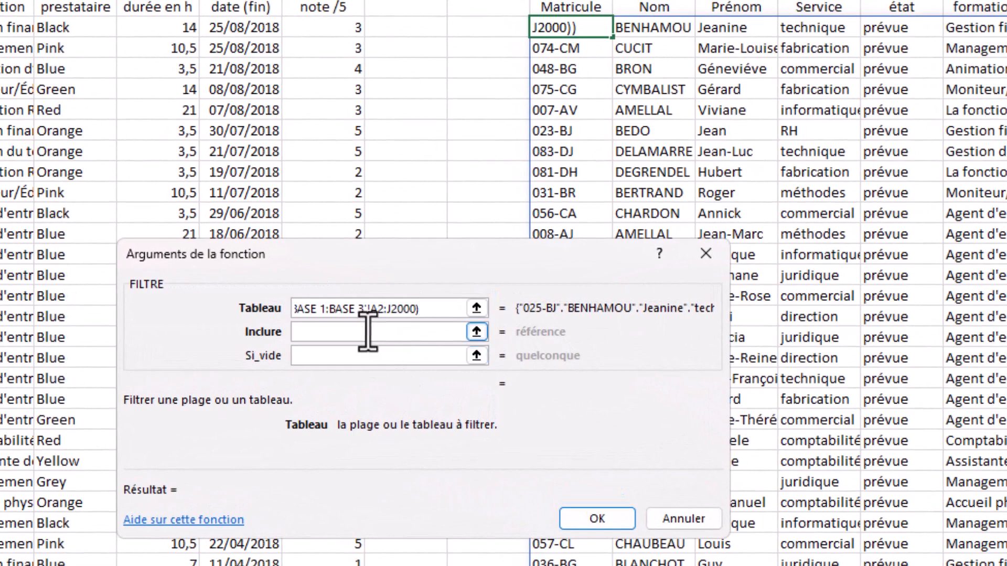
Step: Set the FILTRE Inclure argument to ASSEMB.V('BASE 1:BASE 3'!A2:A2000)<>""
{"action": "left_click", "coordinate": [367, 333]}
{"action": "type", "text": "'BASE 1:BASE 3'!A2:J2000)"}
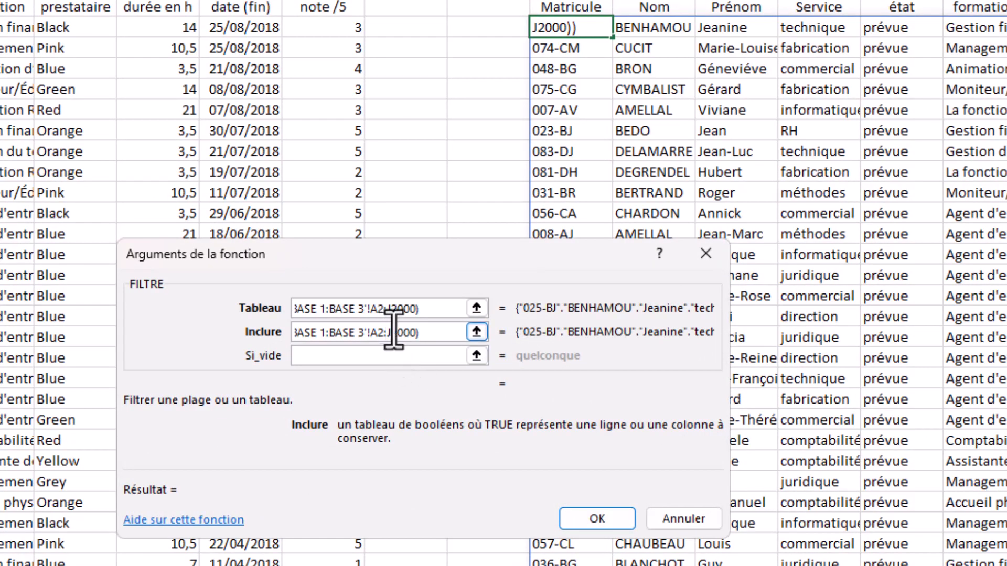
{"action": "left_click", "coordinate": [391, 332]}
{"action": "key", "text": "BackSpace"}
{"action": "type", "text": "A2000)"}
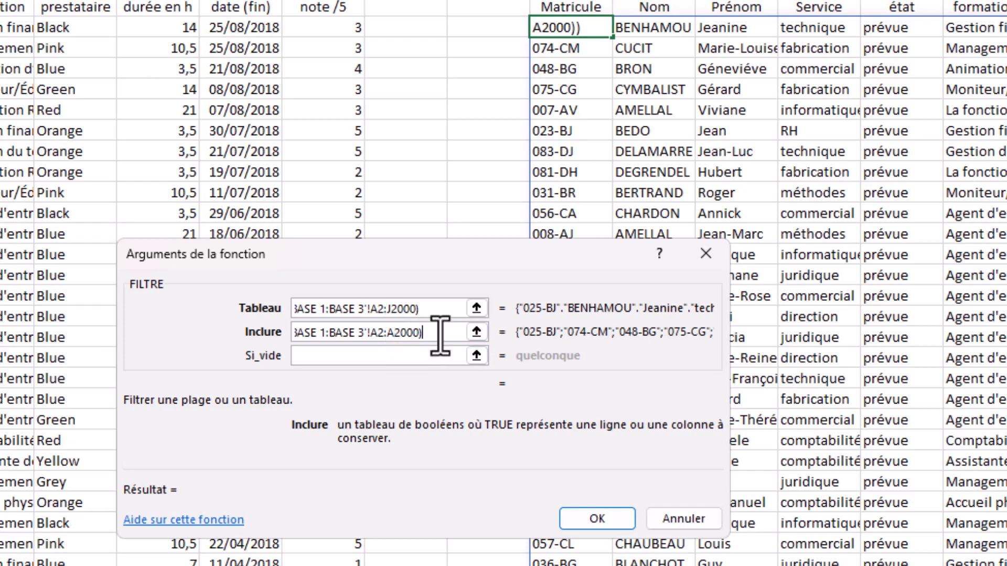
{"action": "type", "text": "<>\"\""}
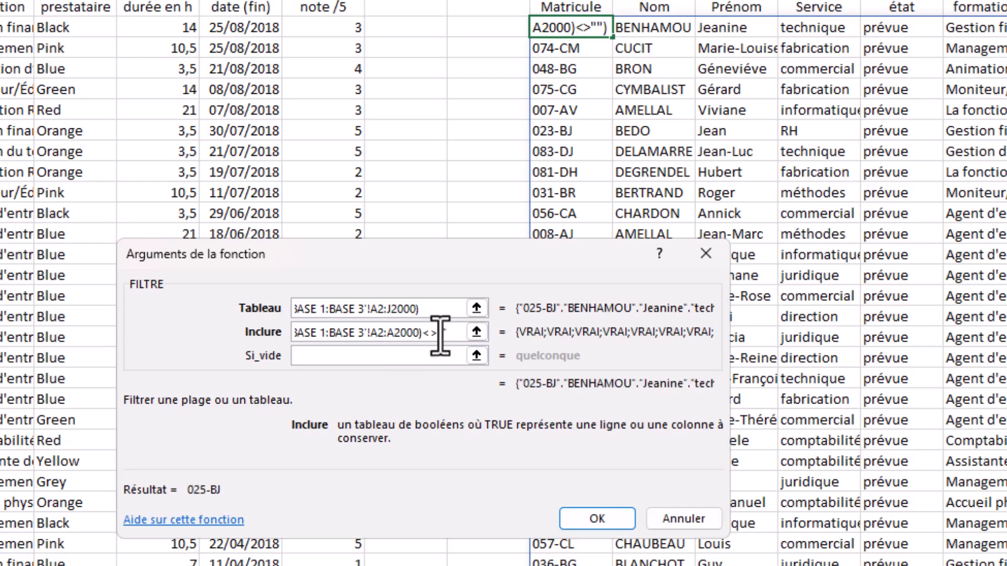
Step: Set the Si_vide argument to "", confirm the FILTRE formula and check the resulting records
{"action": "left_click", "coordinate": [314, 357]}
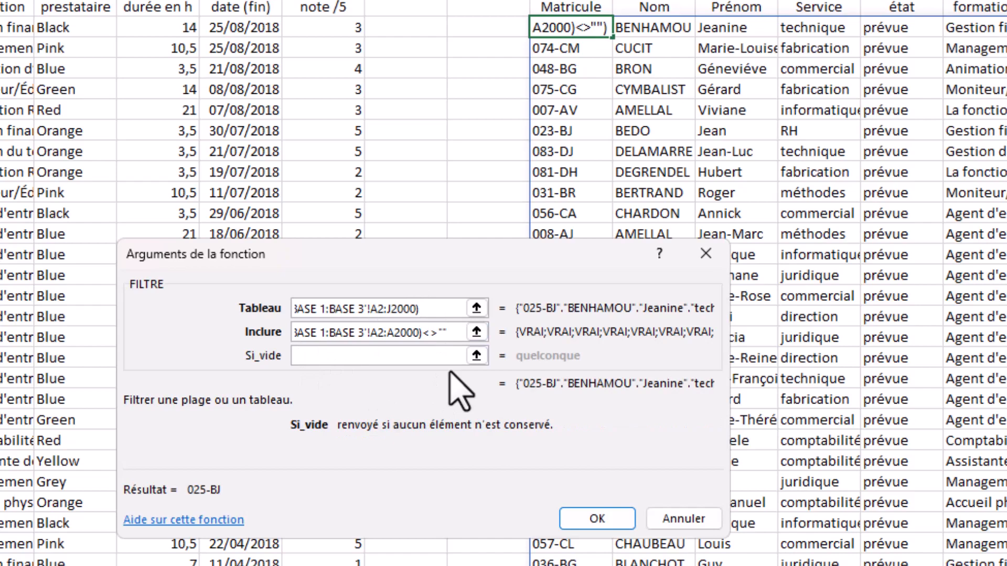
{"action": "type", "text": "\"\""}
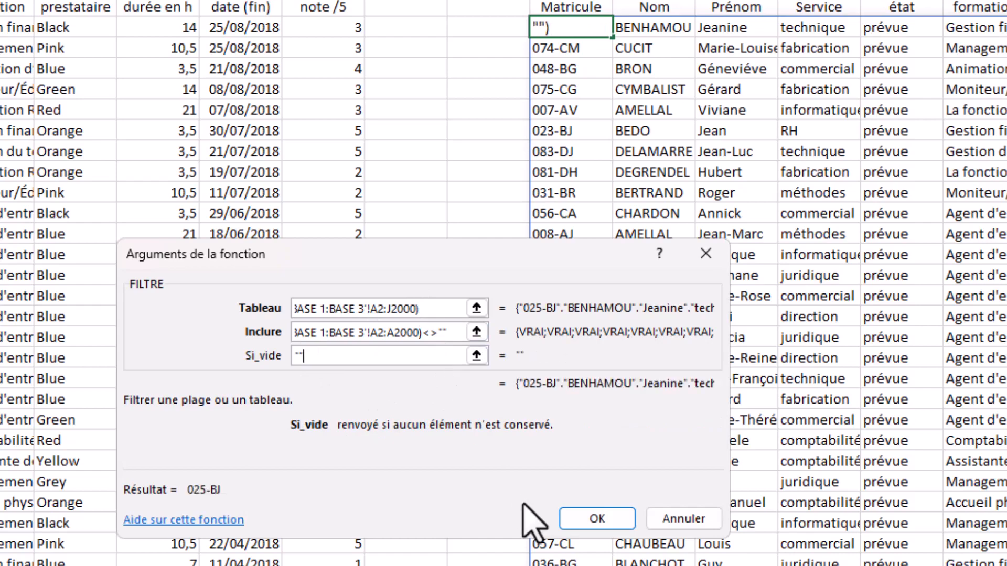
{"action": "left_click", "coordinate": [597, 520]}
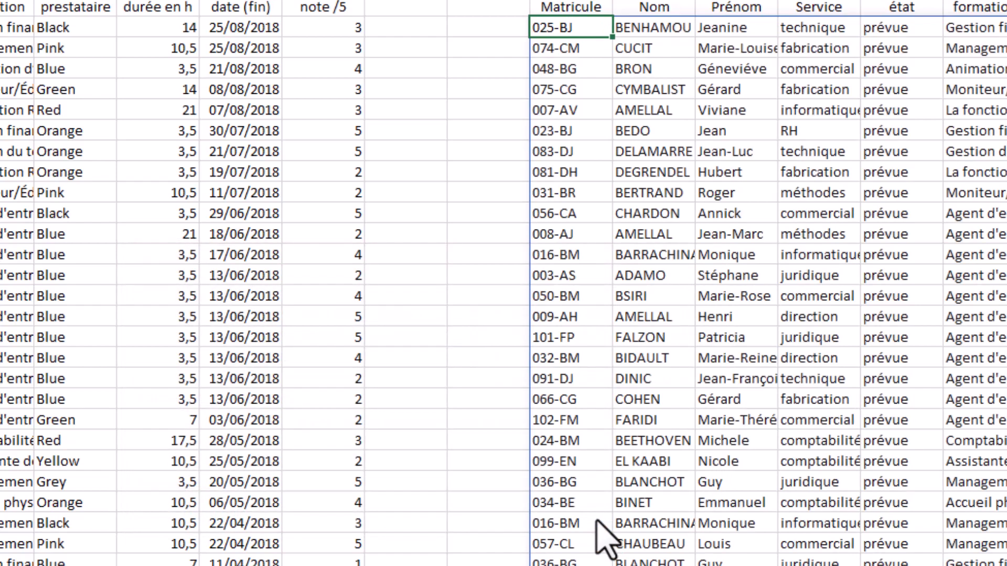
{"action": "scroll", "coordinate": [550, 403], "scroll_direction": "down", "scroll_amount": 8}
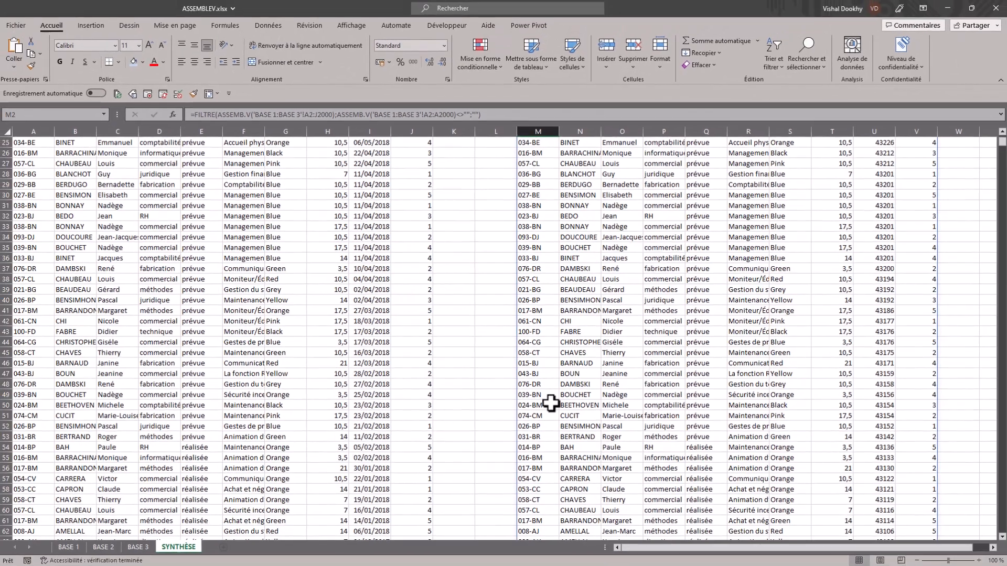
{"action": "scroll", "coordinate": [551, 403], "scroll_direction": "up", "scroll_amount": 8}
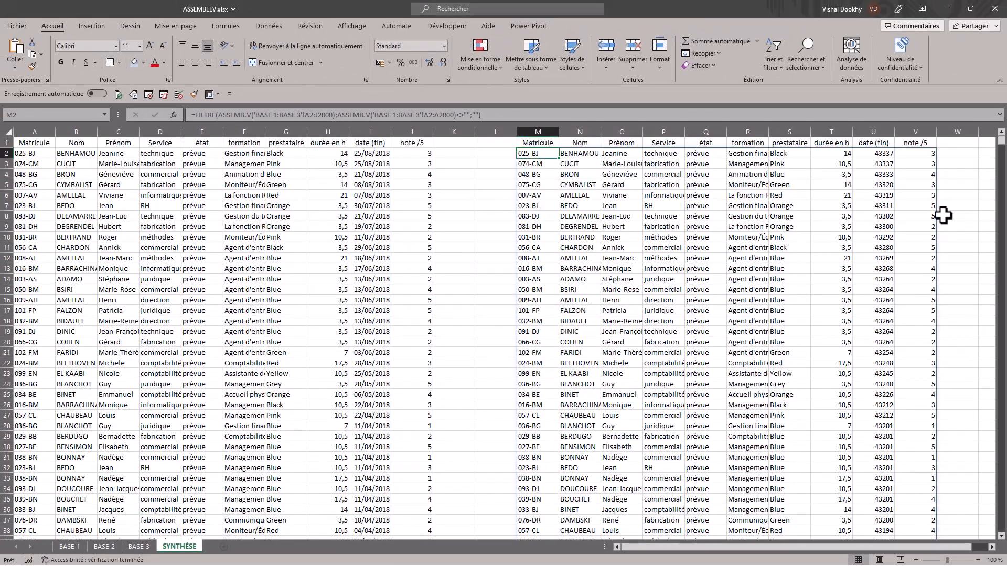
Step: Format the date (fin) column U as Date courte
{"action": "left_click", "coordinate": [874, 131]}
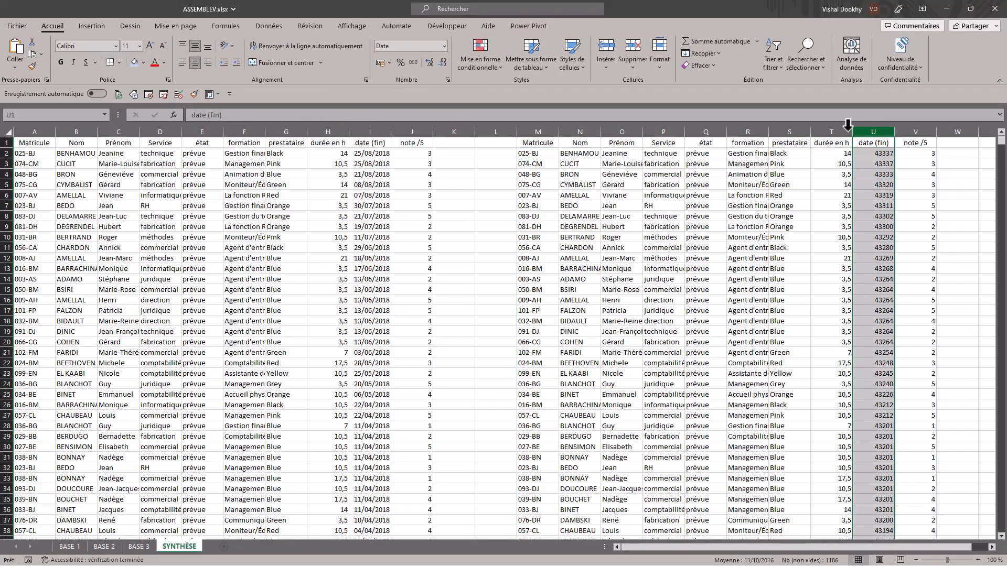
{"action": "left_click", "coordinate": [445, 47]}
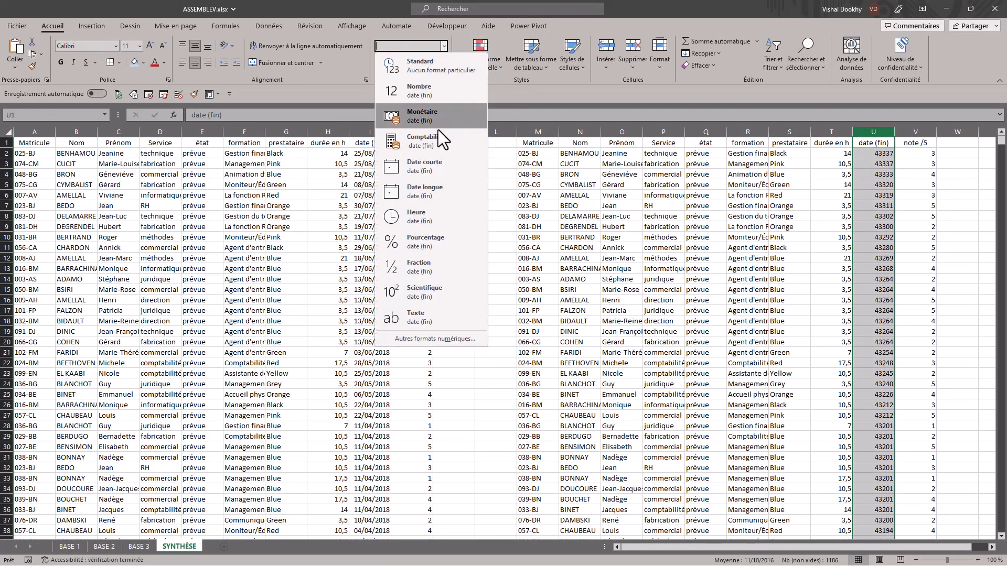
{"action": "left_click", "coordinate": [438, 177]}
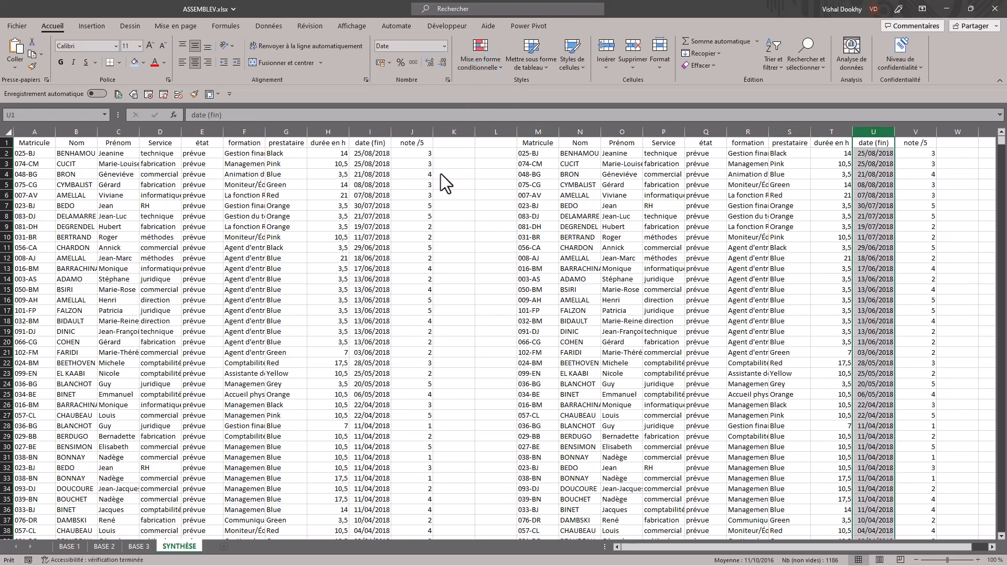